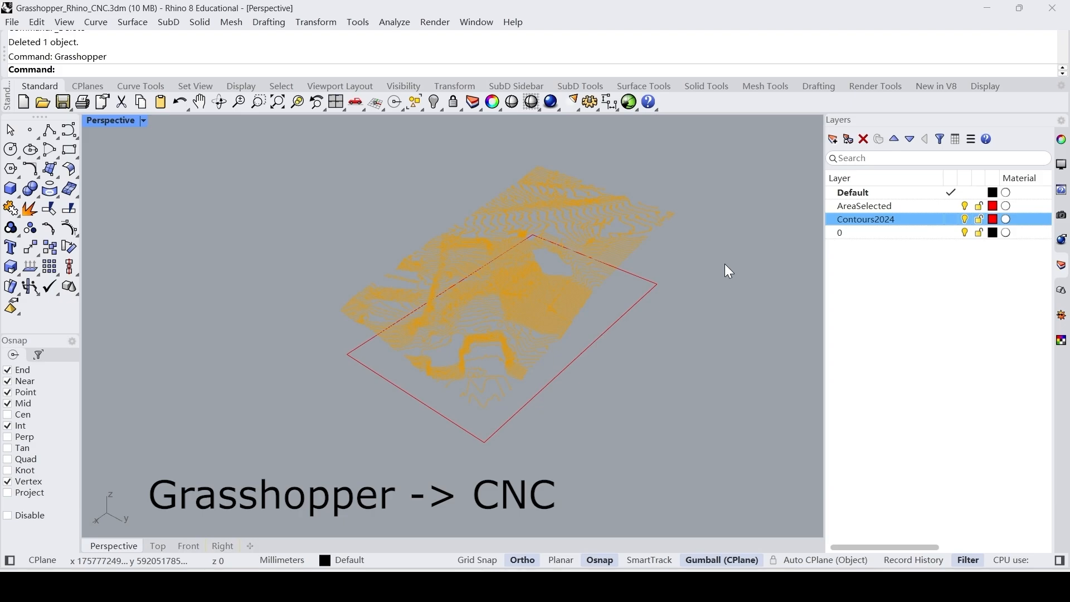
Open Grasshopper alongside the contour model.
right_drag(689, 349, 727, 402)
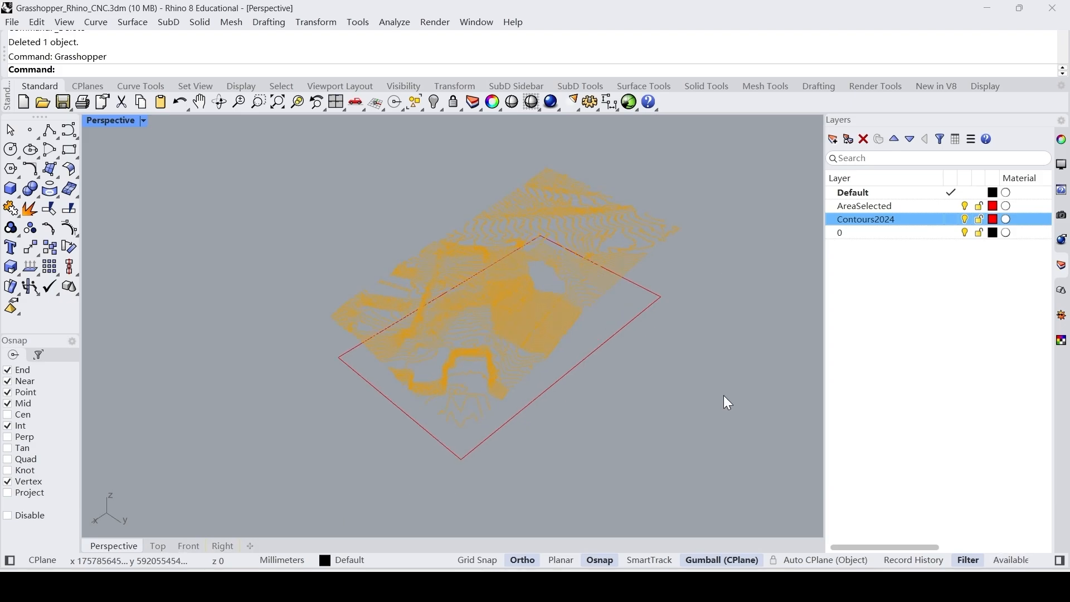
key(Return)
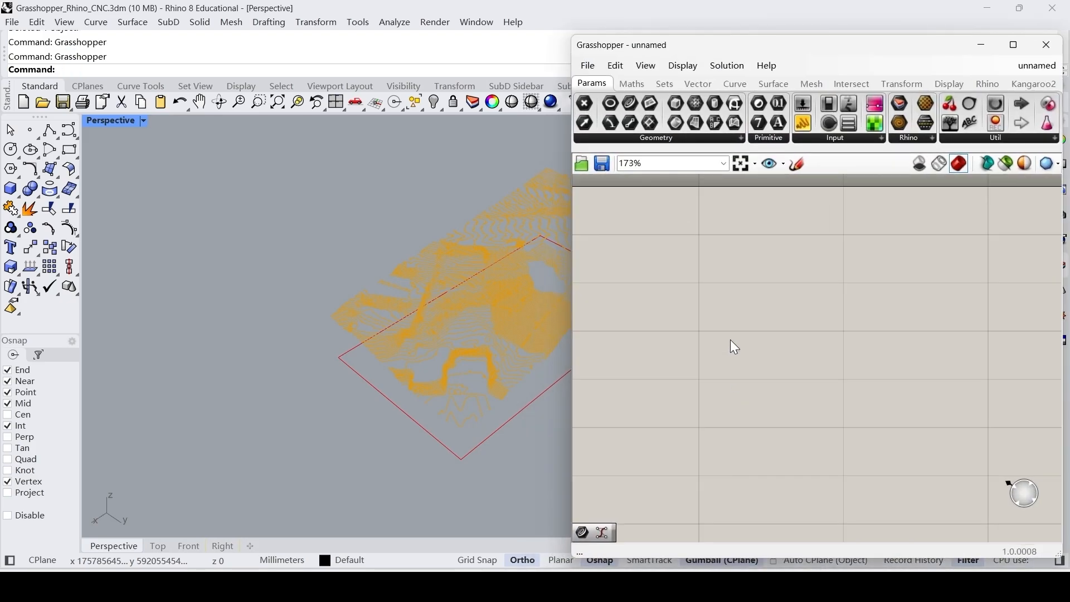
shift+right_drag(403, 327, 293, 307)
scroll(322, 290, down, 4)
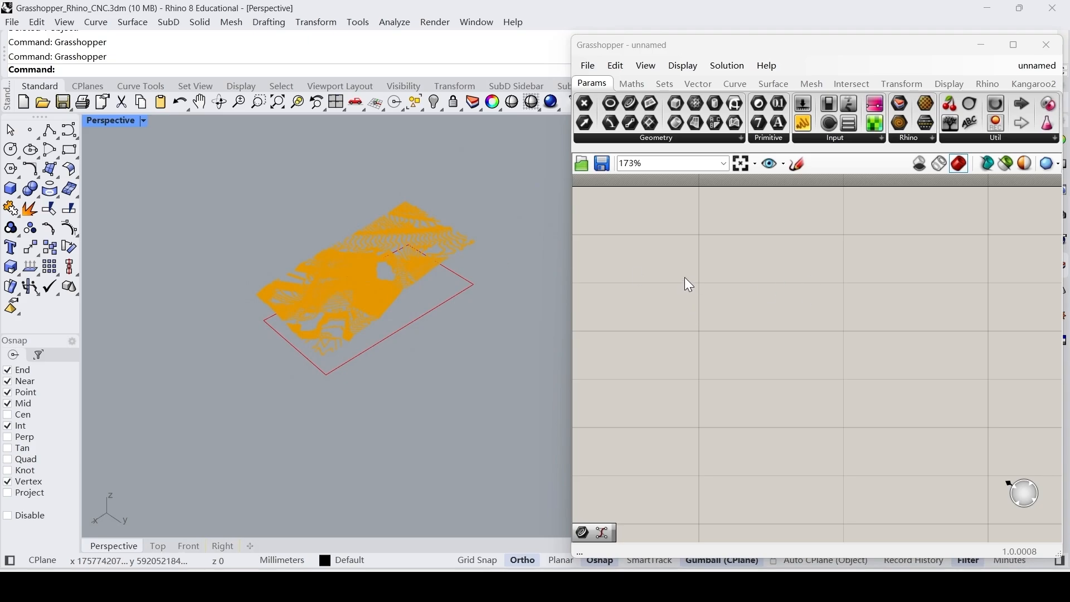
Add a Curve parameter near the upper-left of the empty Grasshopper canvas.
click(670, 279)
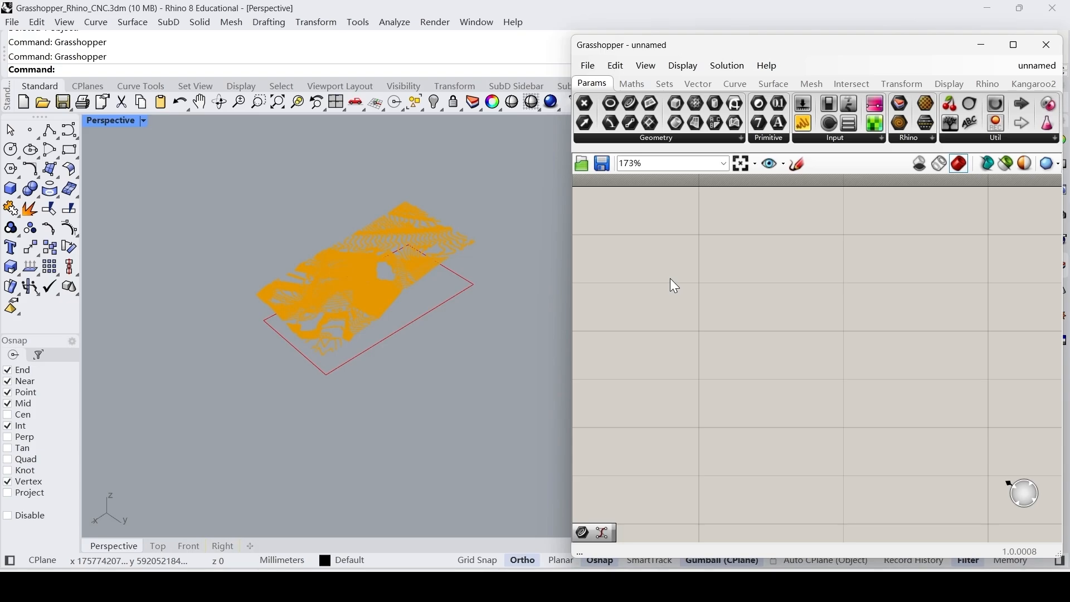
double_click(671, 282)
text(curve)
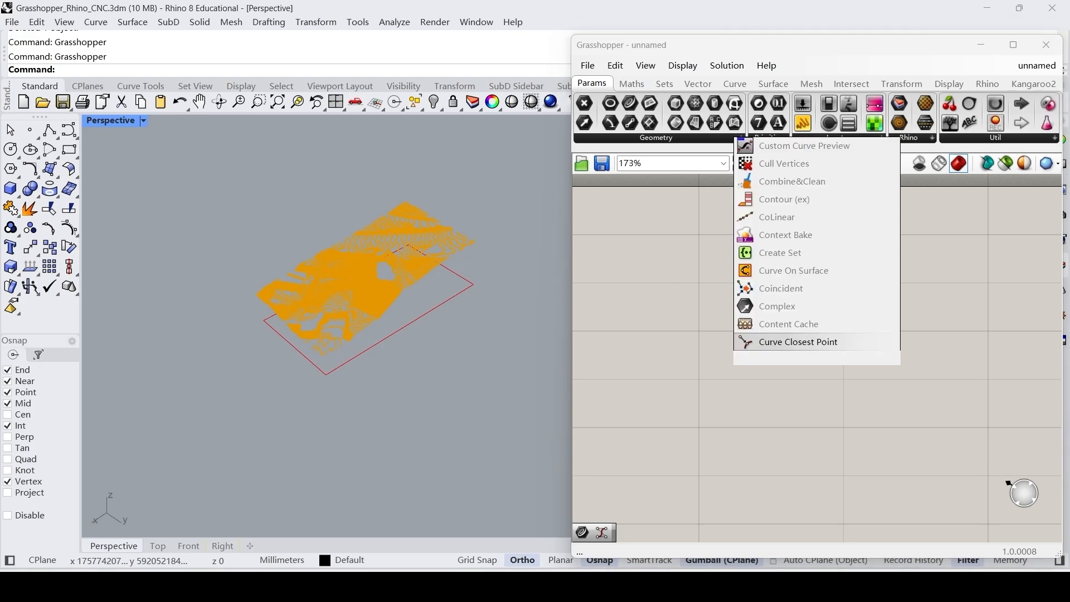
key(Return)
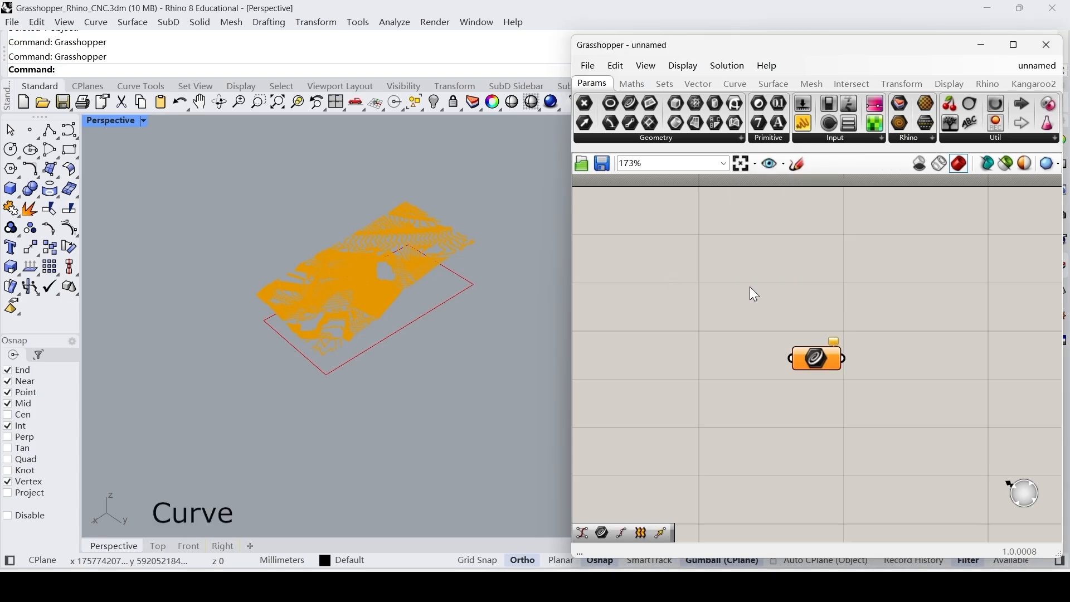
drag(841, 358, 645, 262)
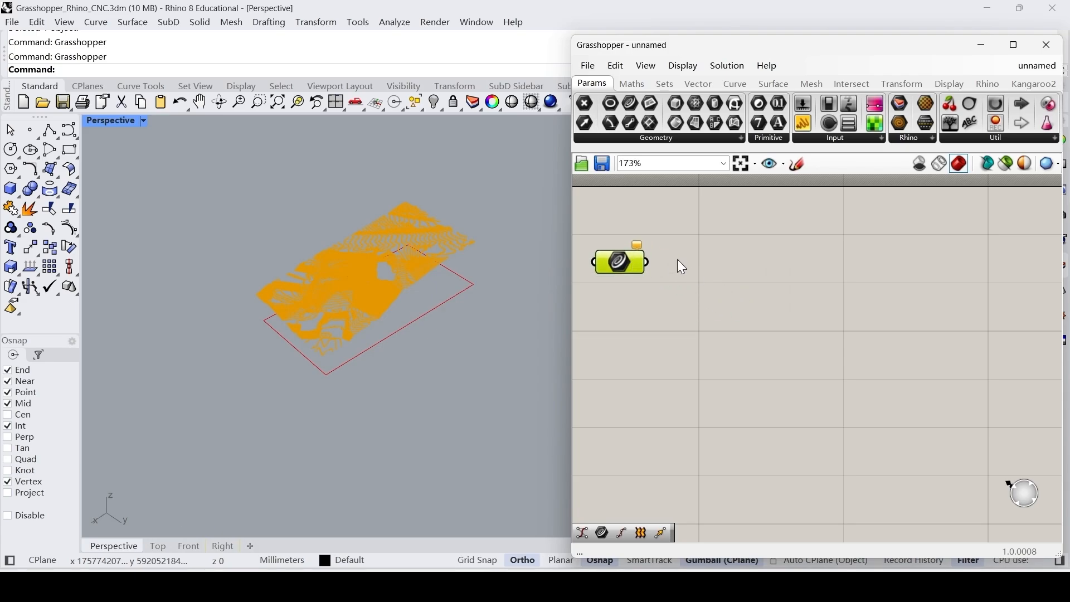
Add a Control Points component to the right of the Curve parameter.
right_click(747, 277)
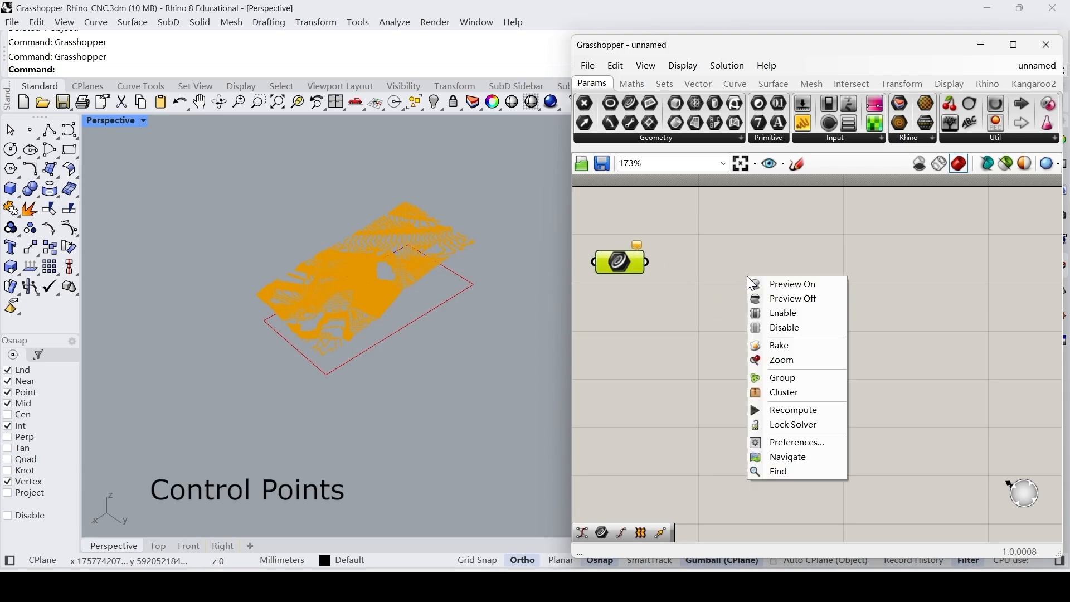
double_click(727, 263)
text(control)
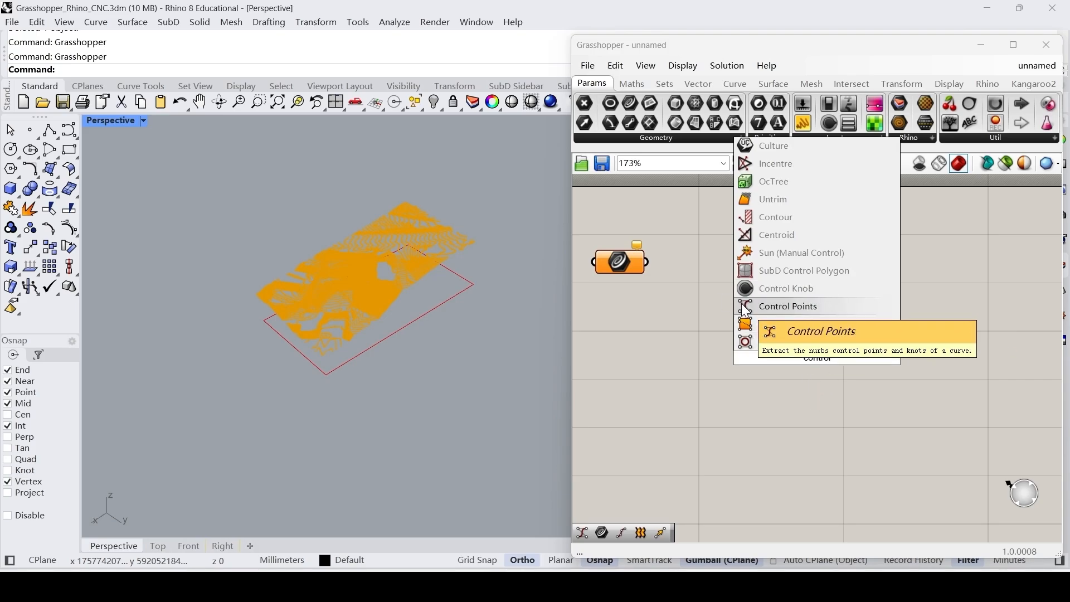
click(789, 306)
drag(808, 362, 745, 259)
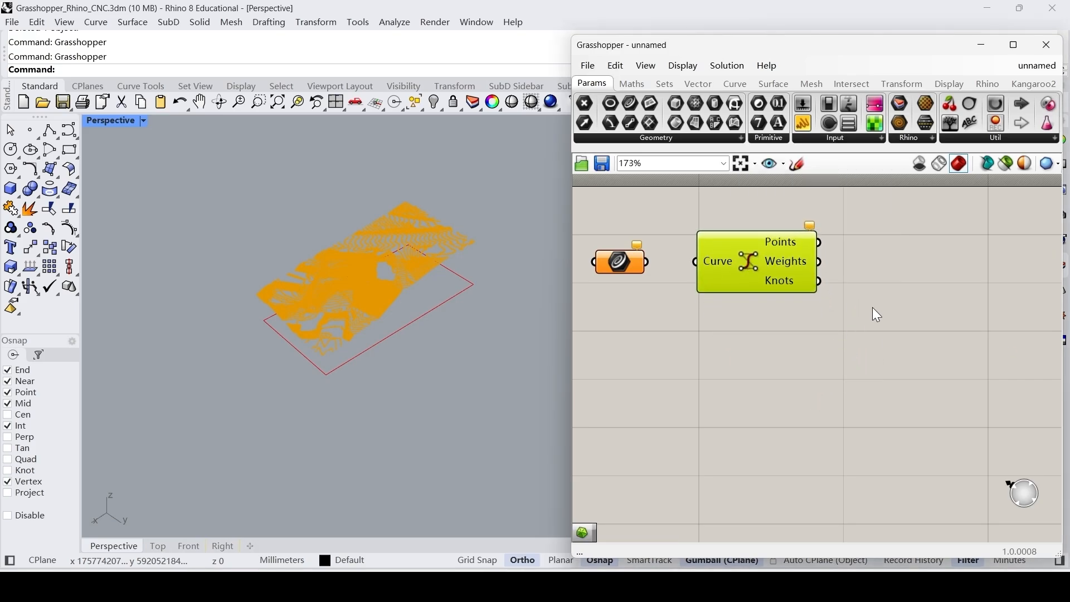
Add a Delaunay Mesh component to the right of the Control Points component.
double_click(913, 263)
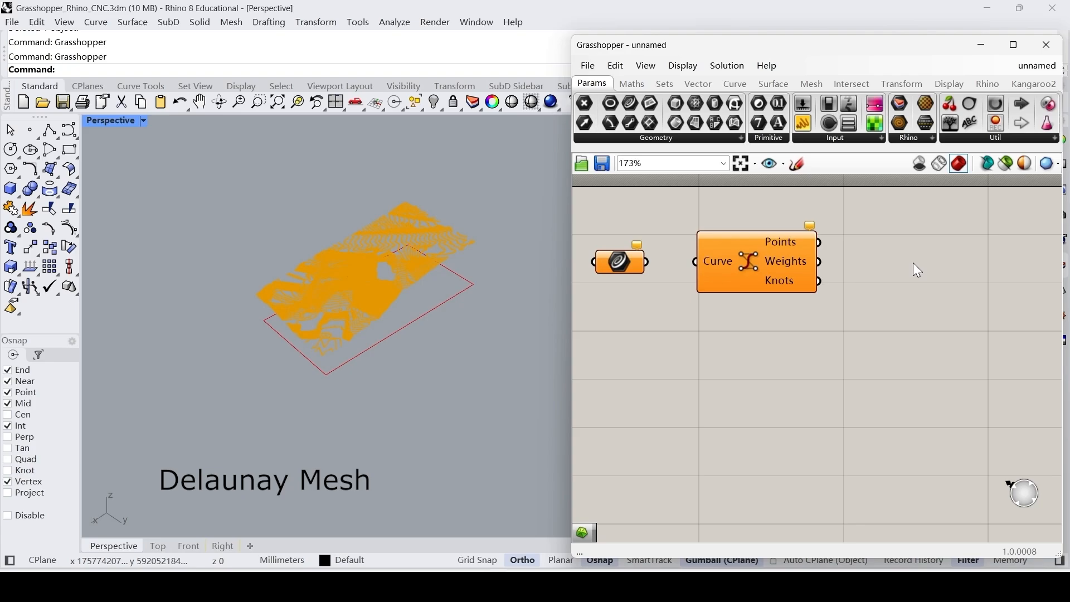
text(del)
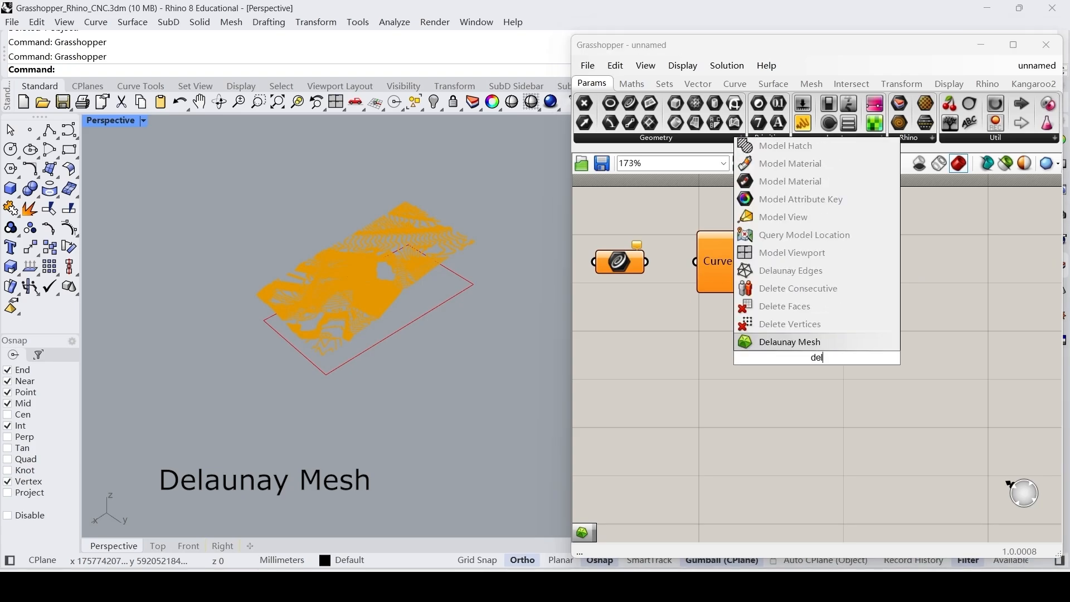
key(Return)
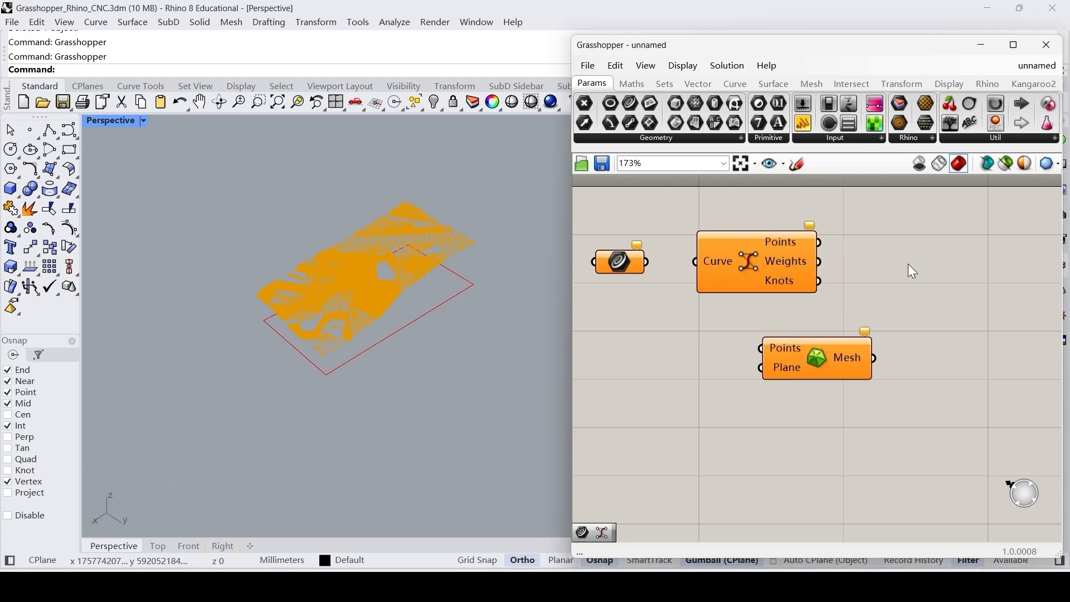
drag(820, 373, 948, 266)
Wire the Curve parameter into Control Points and its Points output into Delaunay Mesh's Points input, aligning the components.
drag(632, 261, 667, 271)
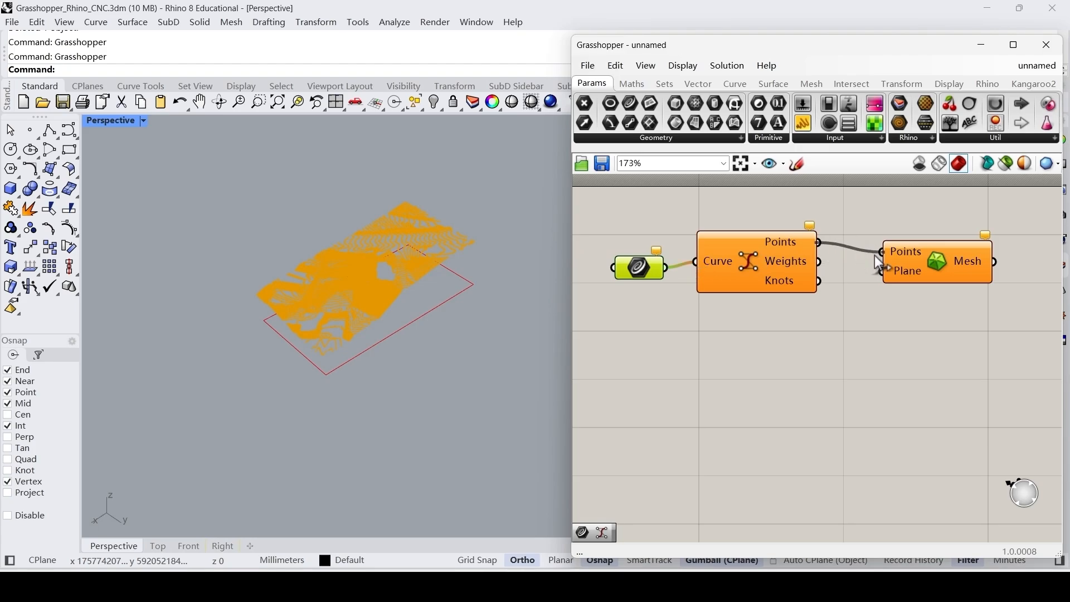
drag(874, 255, 875, 255)
drag(931, 257, 928, 247)
drag(637, 265, 628, 252)
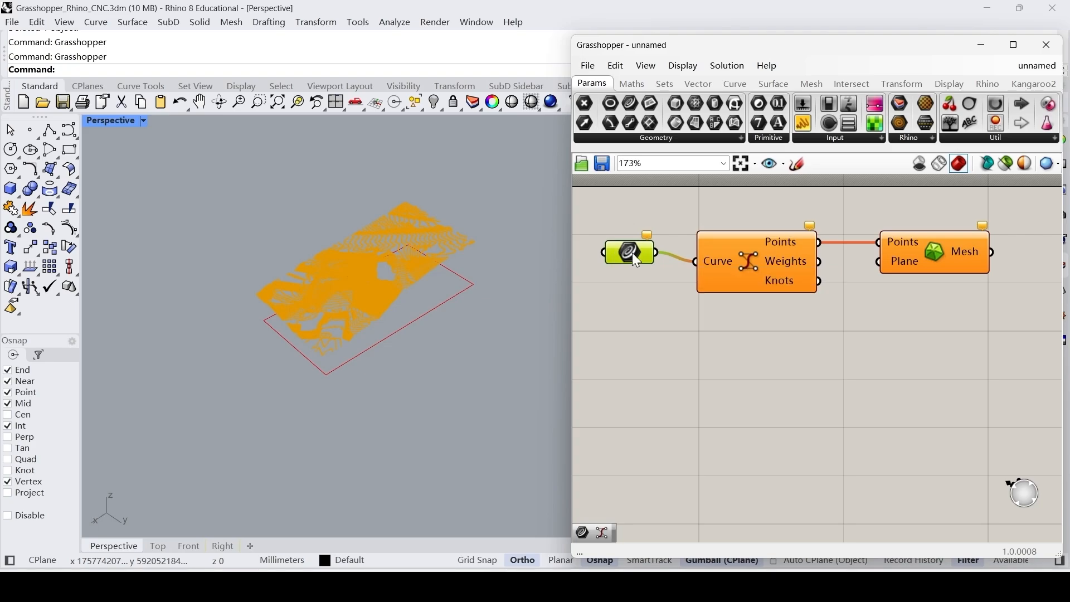
Reference all terrain contour curves in the Curve parameter as multiple curves, leaving out the flat boundary rectangle.
right_click(632, 252)
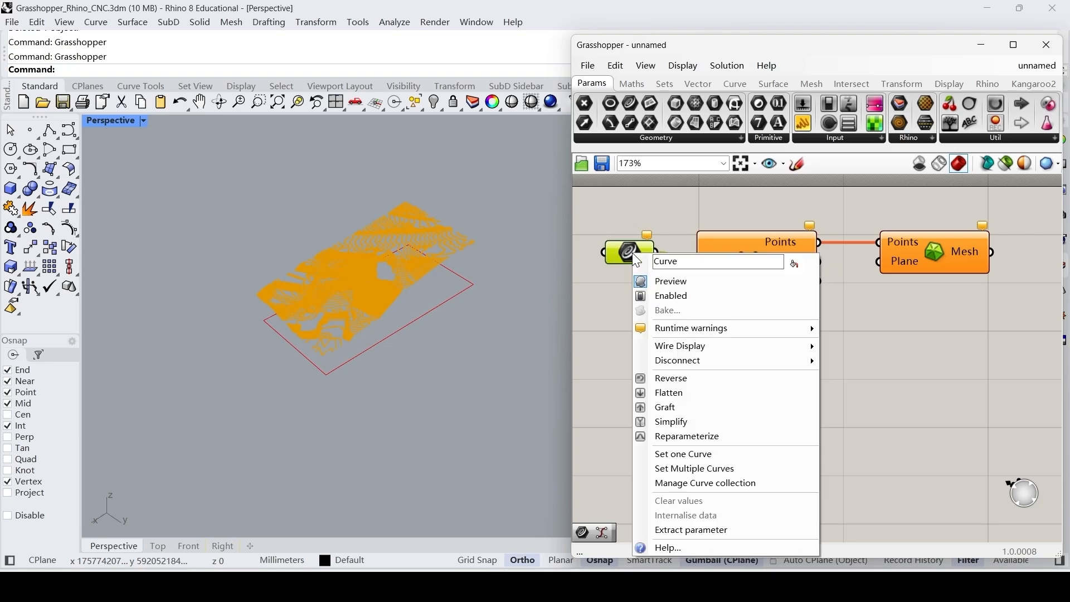
click(706, 468)
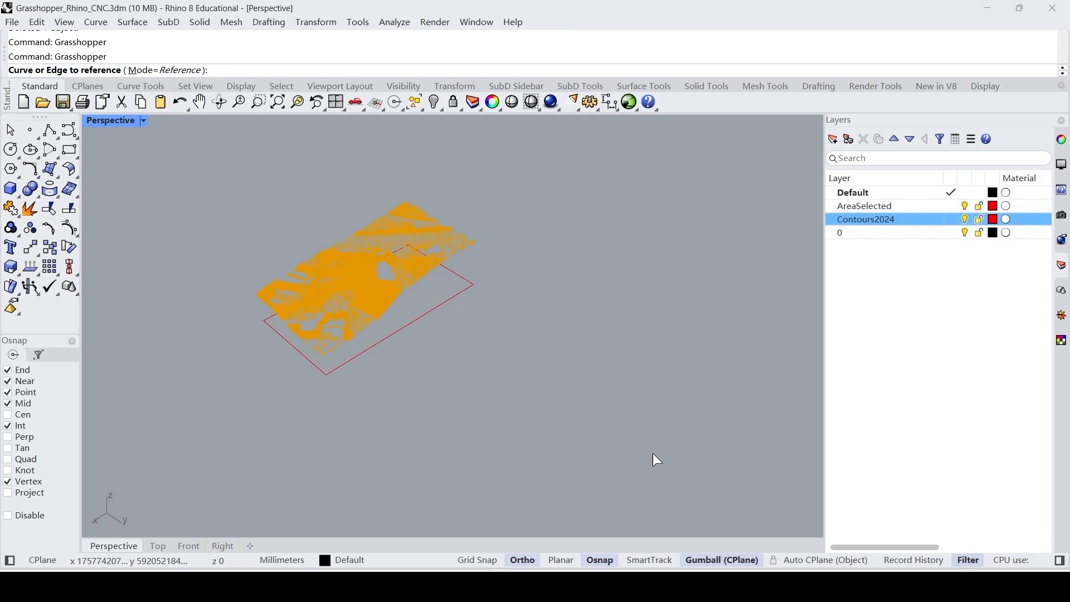
right_drag(635, 432, 560, 320)
drag(599, 336, 200, 168)
key(Return)
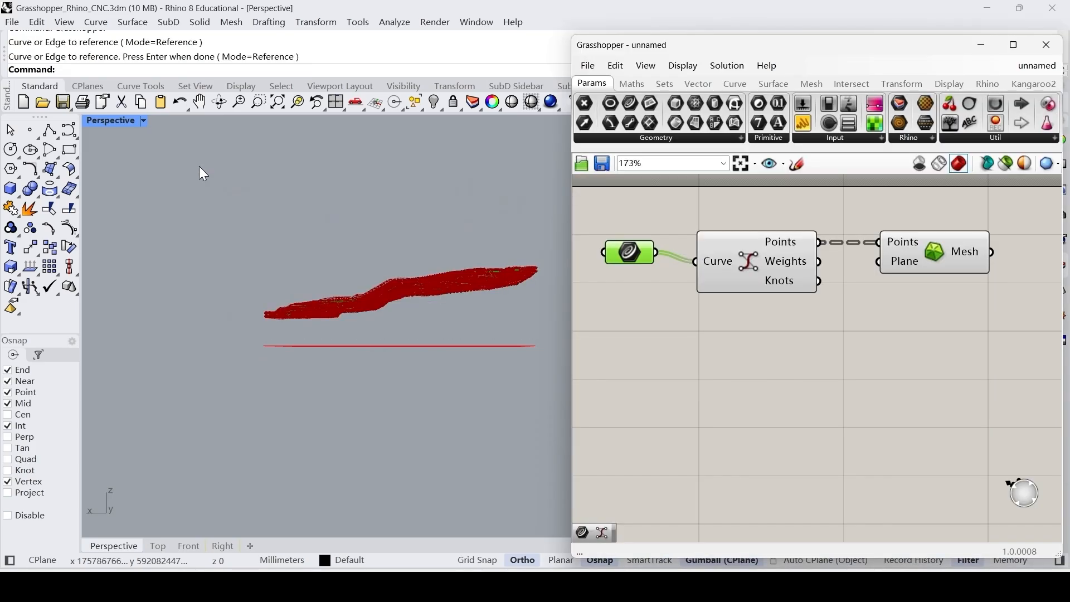
right_drag(329, 215, 556, 270)
Flatten the Points output of the Control Points component.
click(781, 255)
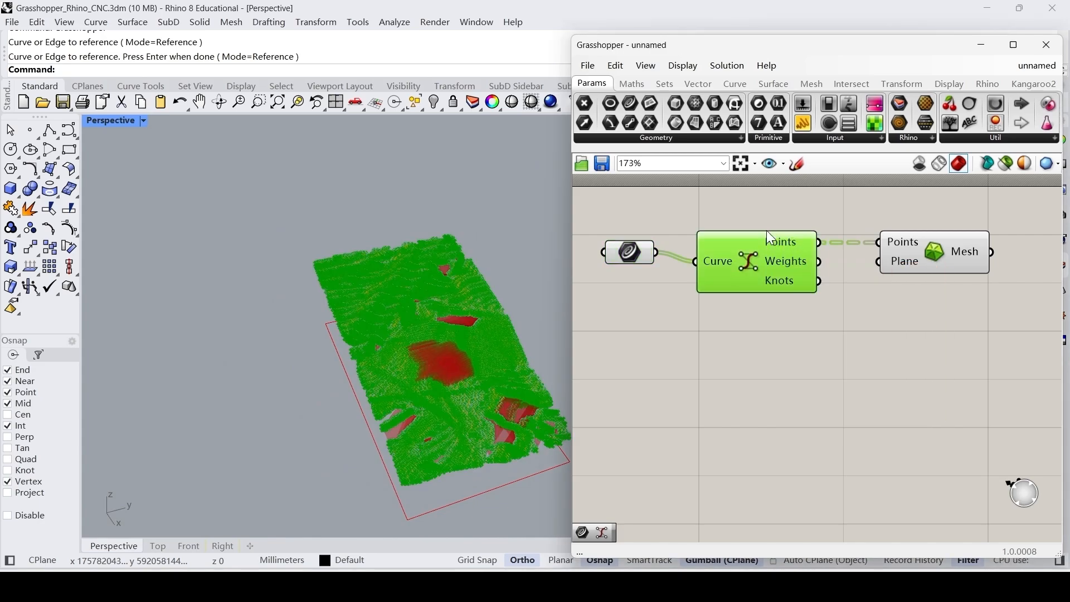
right_click(786, 240)
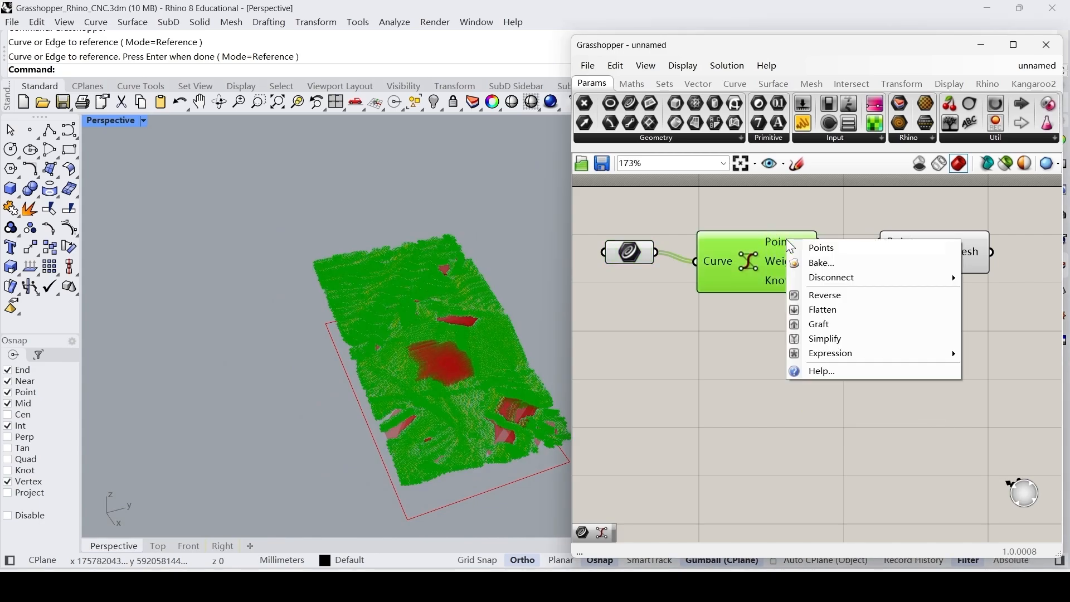
click(834, 310)
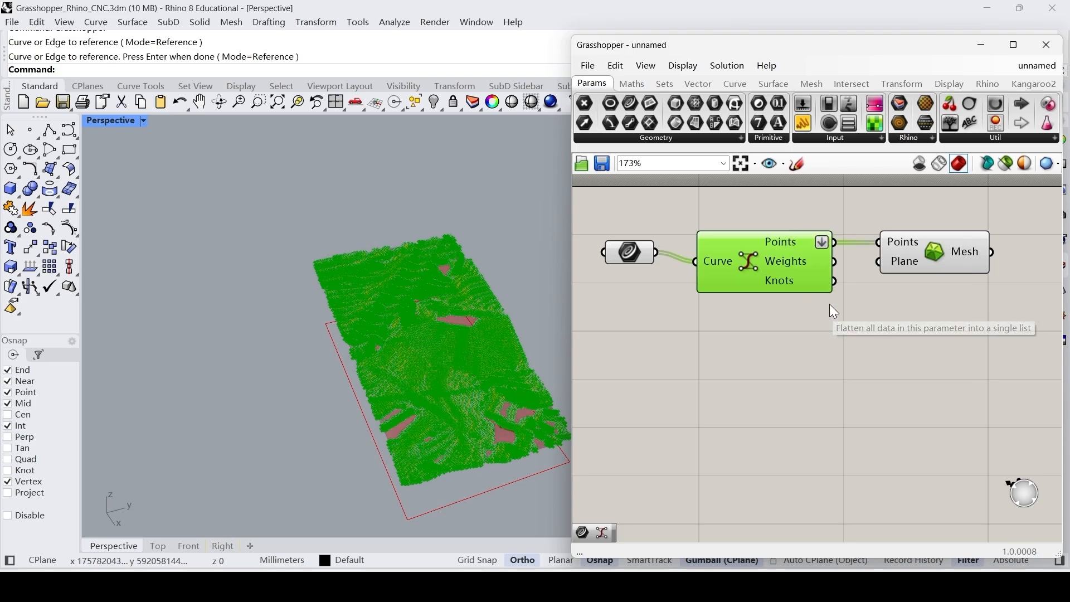
scroll(399, 240, down, 1)
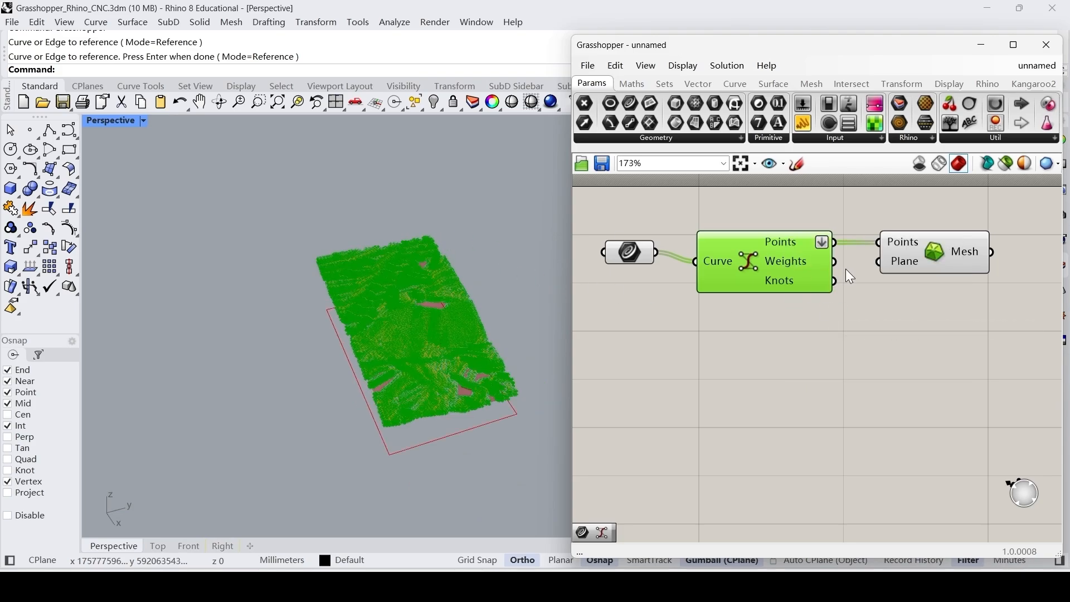
Bake the Delaunay Mesh to the Default layer, choosing to bake the invalid object.
right_click(934, 248)
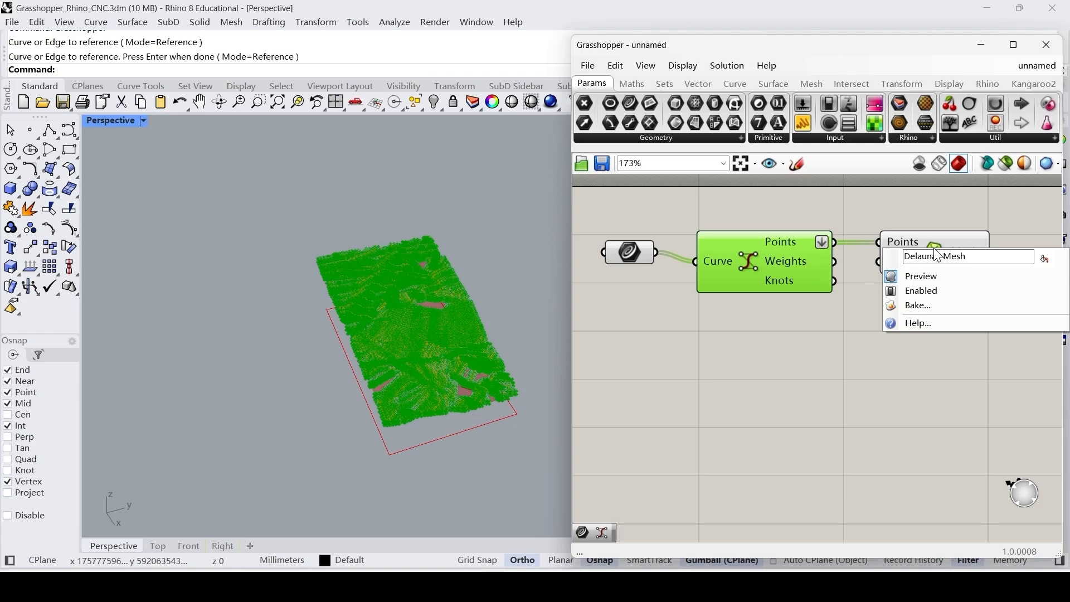
click(934, 239)
right_click(933, 239)
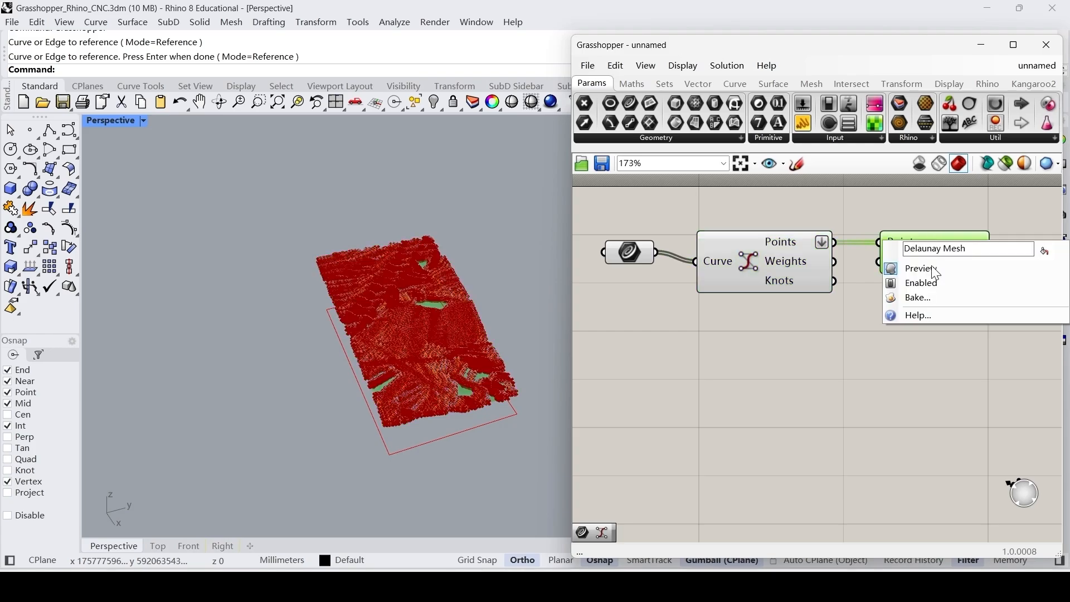
click(922, 297)
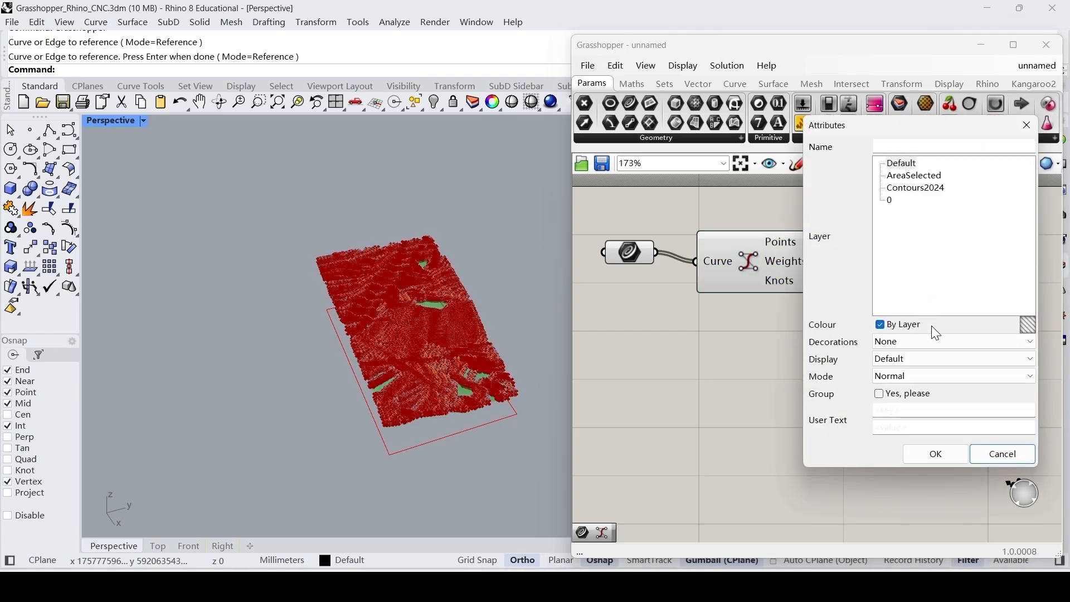
drag(816, 129, 669, 114)
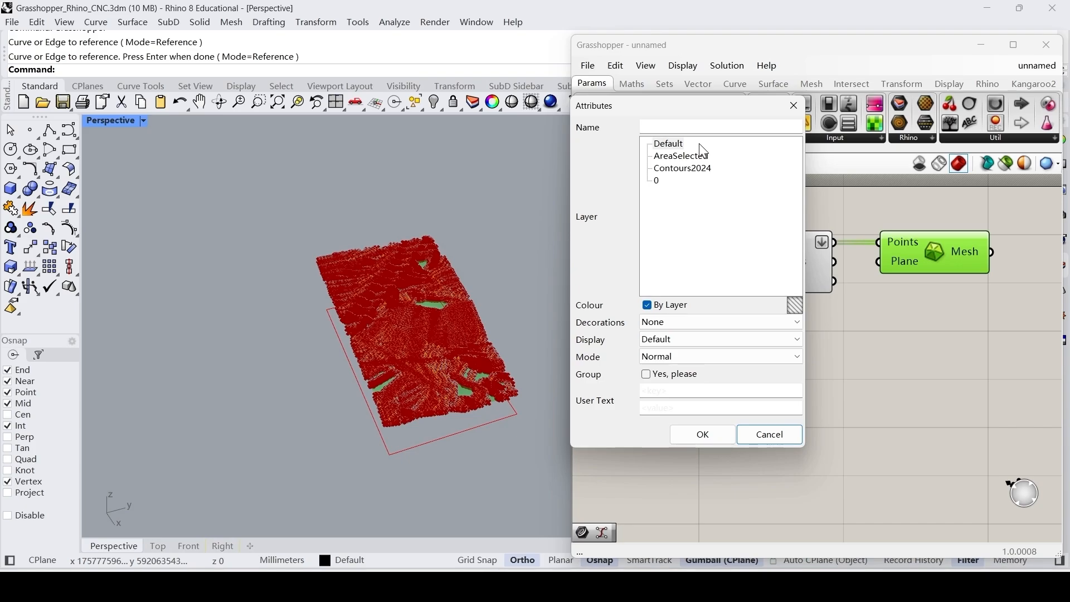
click(668, 144)
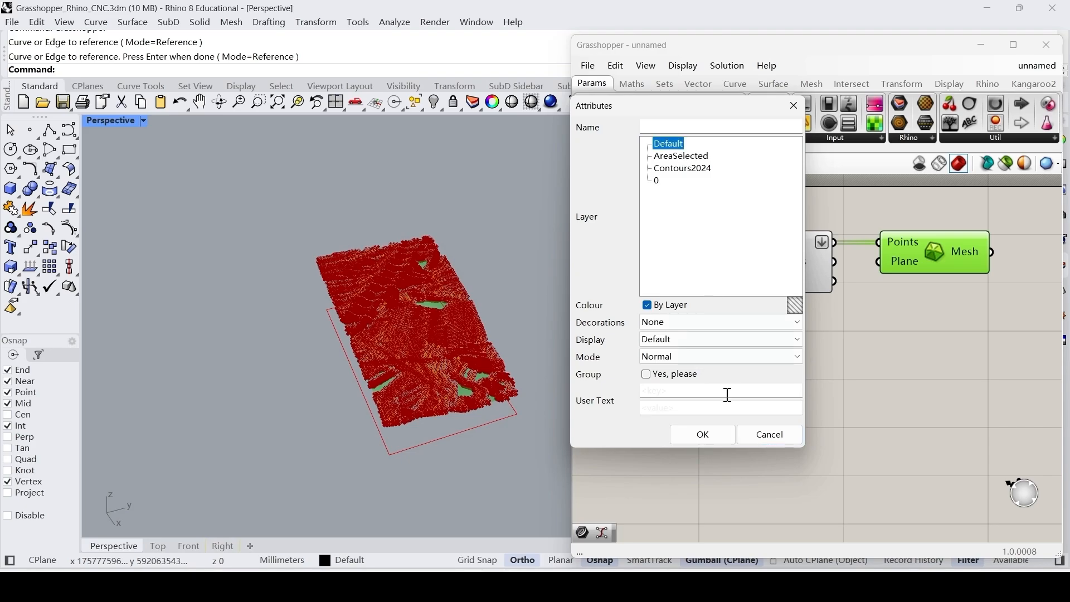
click(714, 439)
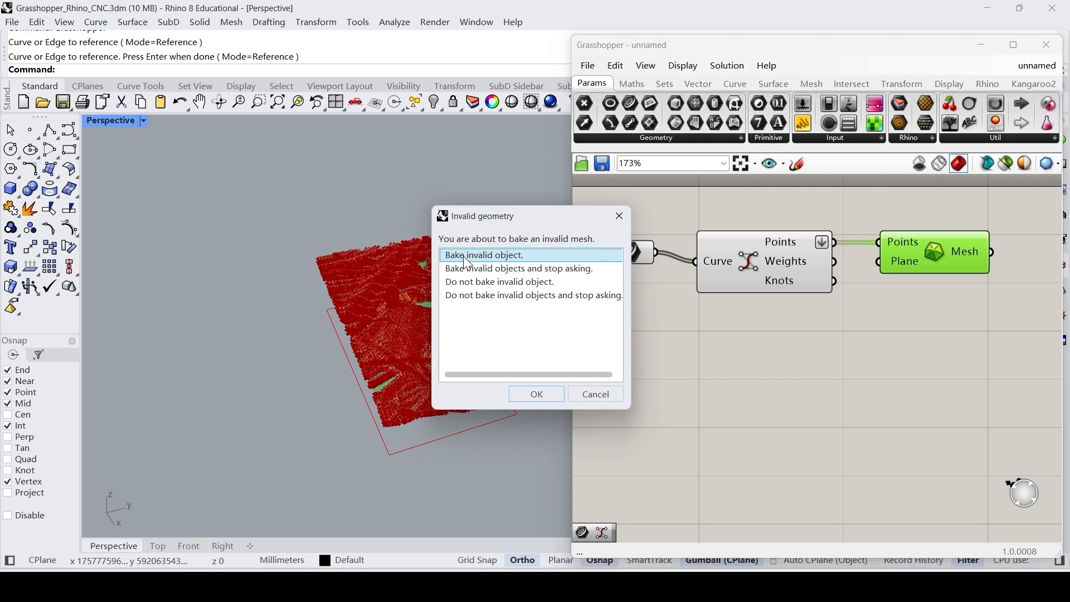
click(536, 395)
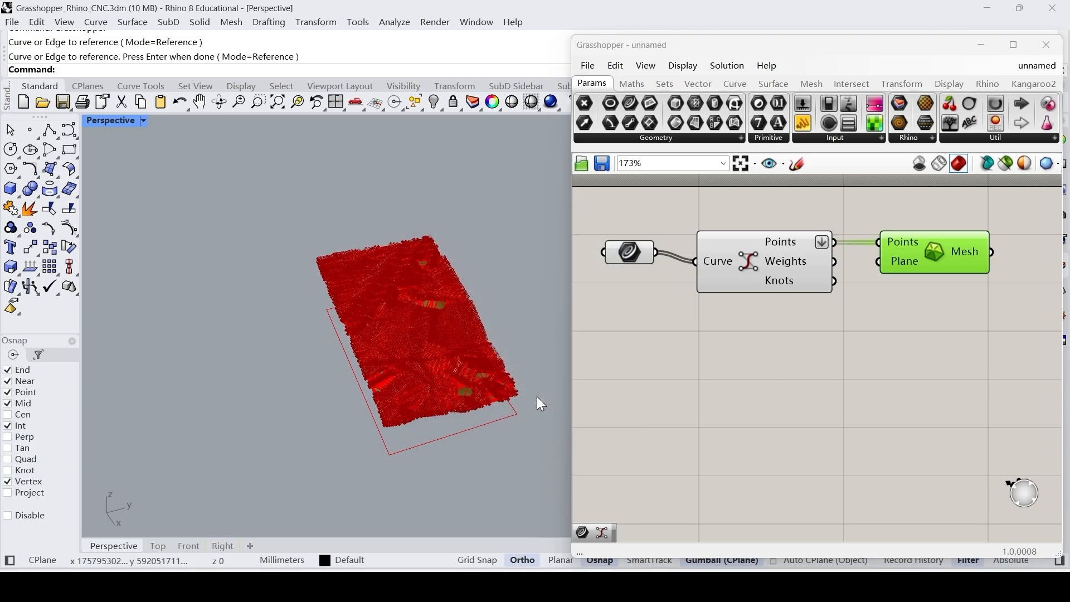
Close the Grasshopper editor and examine the baked terrain mesh in the Perspective viewport.
right_drag(529, 318, 519, 317)
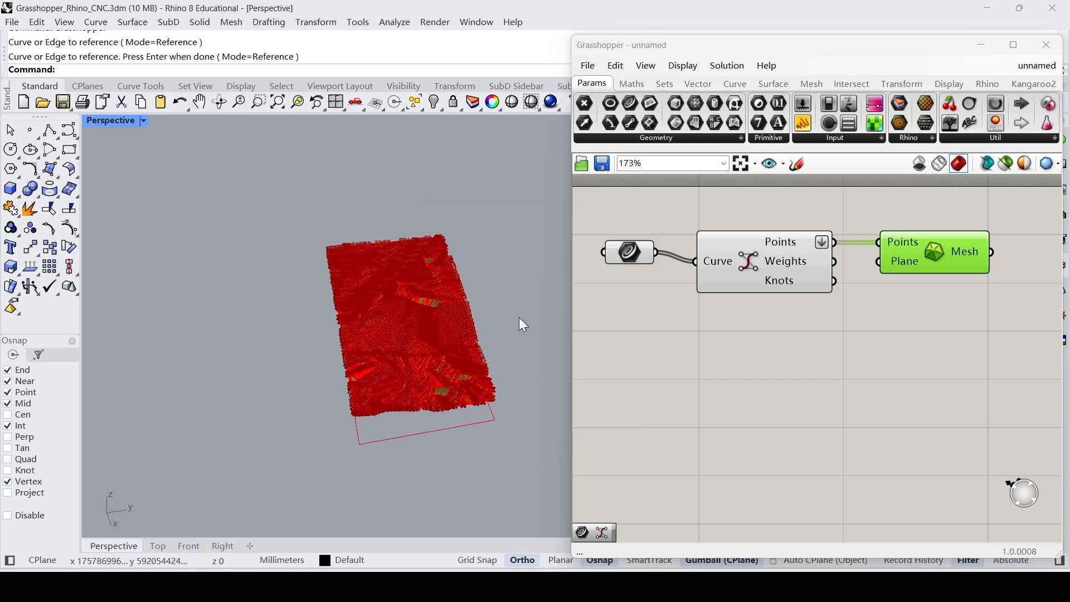
click(1046, 44)
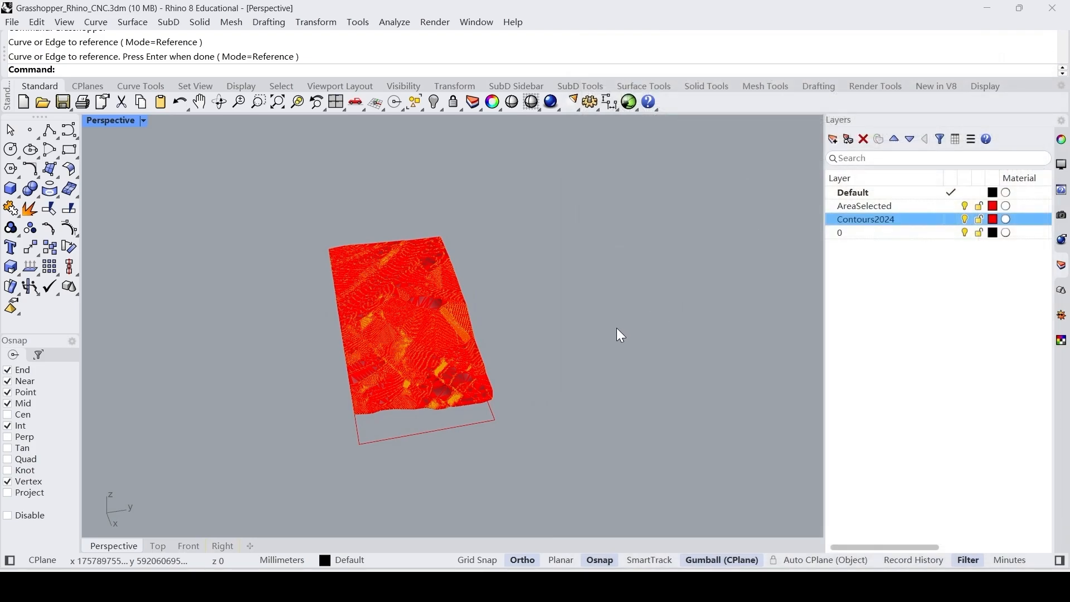
right_drag(616, 328, 488, 320)
scroll(410, 276, up, 5)
right_drag(410, 276, 467, 246)
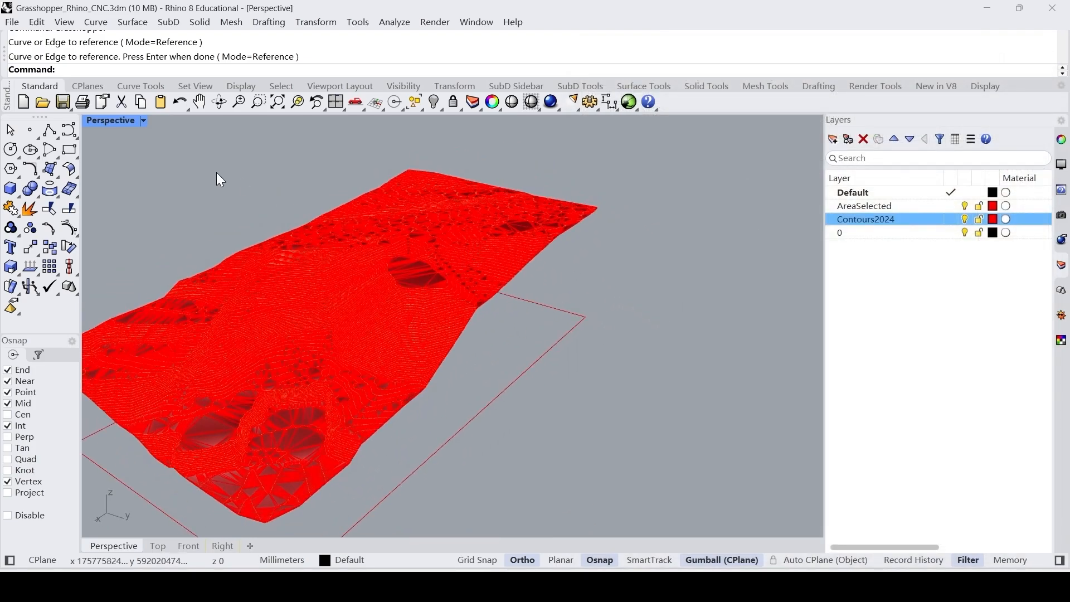
Set the Perspective viewport to Rendered display mode and inspect the terrain surface.
click(143, 121)
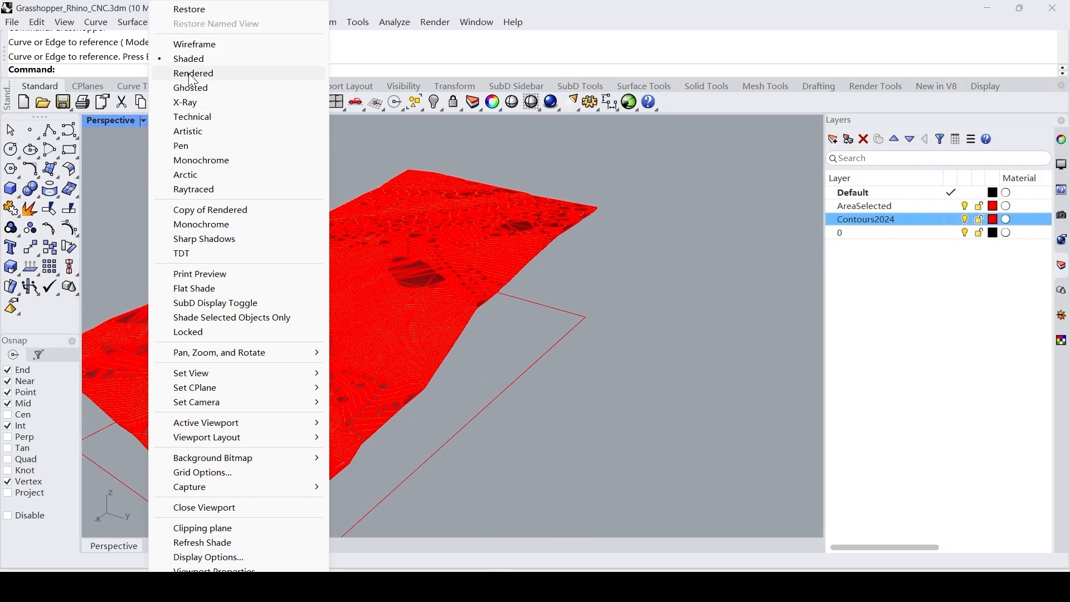
click(229, 72)
scroll(596, 287, down, 3)
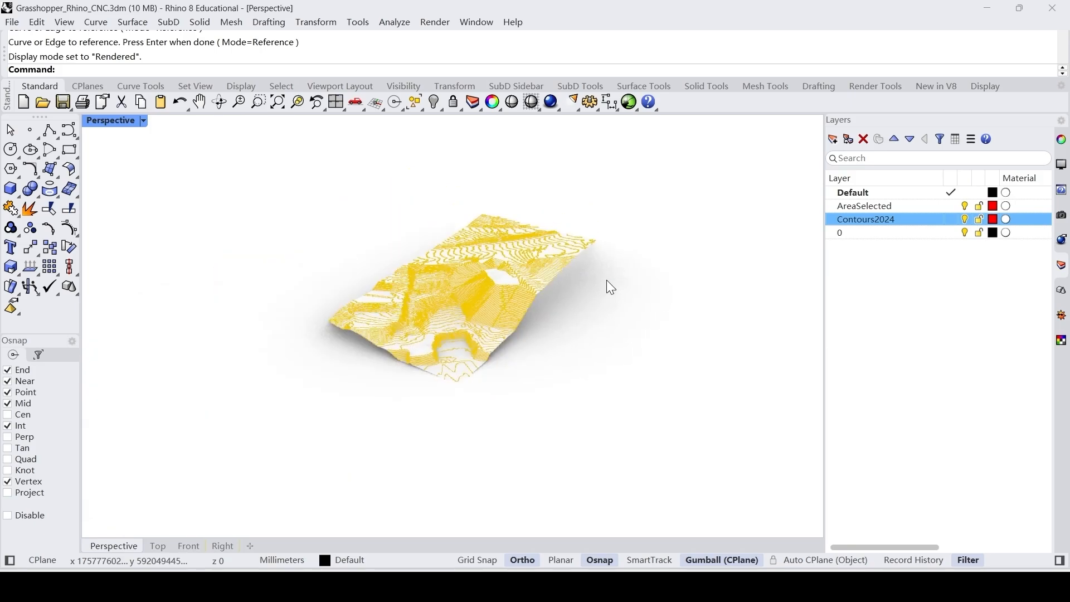
right_drag(606, 286, 583, 318)
scroll(591, 335, up, 5)
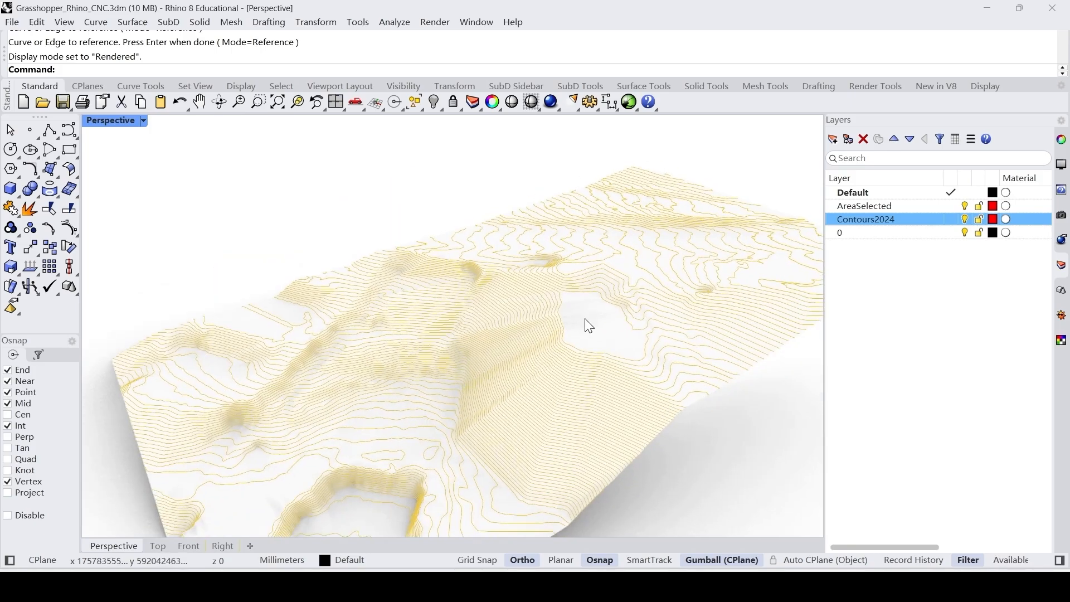
Turn off the Contours2024 and AreaSelected layers and set the Perspective viewport to Shaded display mode.
click(965, 219)
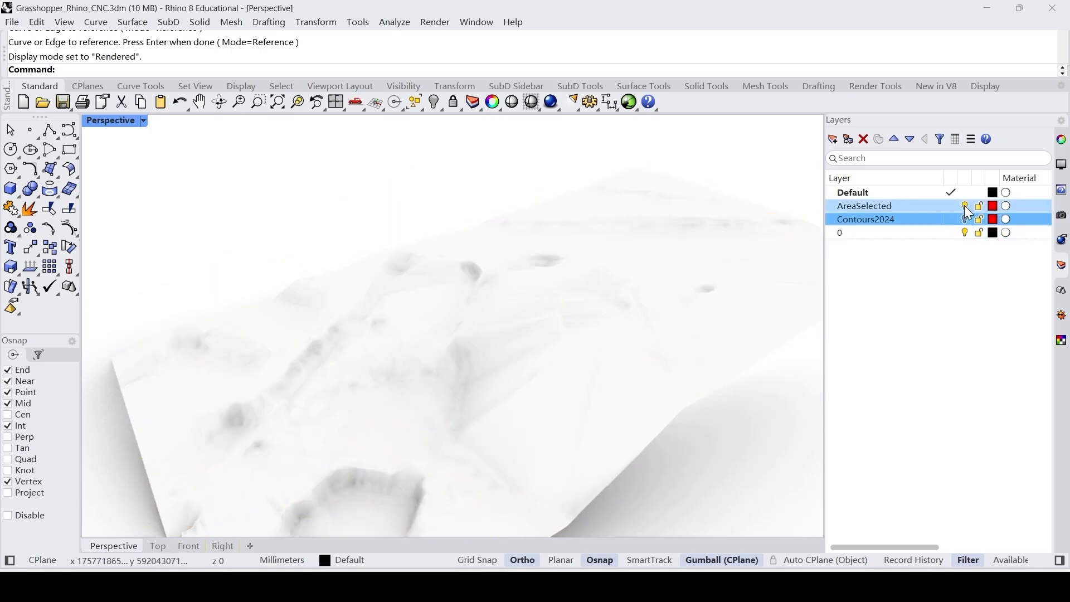
click(966, 205)
right_drag(543, 301, 595, 310)
scroll(577, 280, down, 3)
right_drag(573, 273, 595, 269)
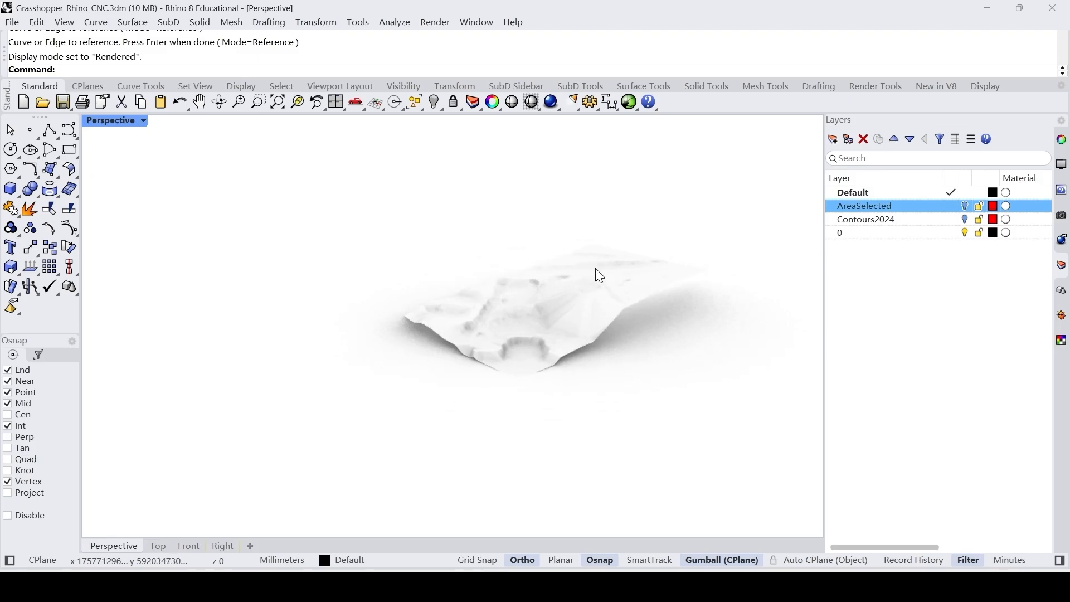
click(141, 121)
click(210, 63)
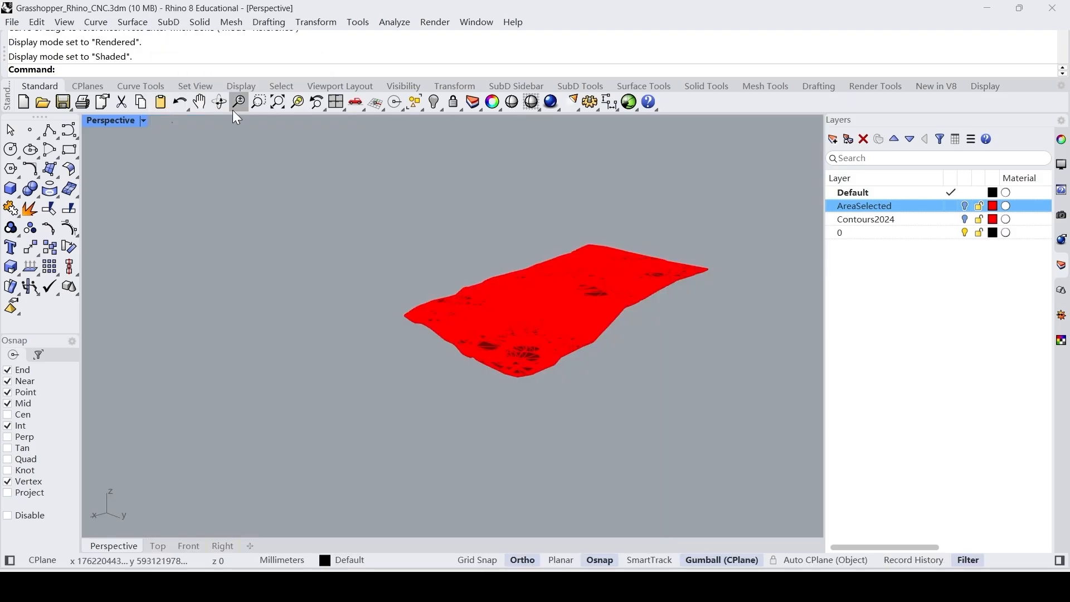
Draw a rectangle around the terrain mesh with a margin in the Top viewport and create a planar surface from it.
double_click(113, 121)
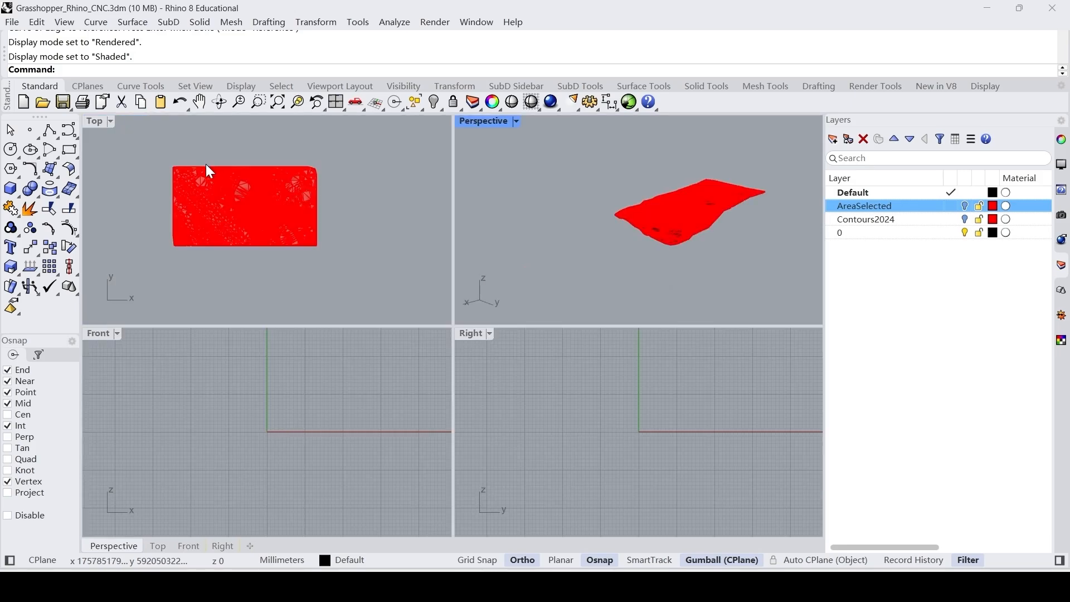
double_click(96, 124)
scroll(162, 172, down, 4)
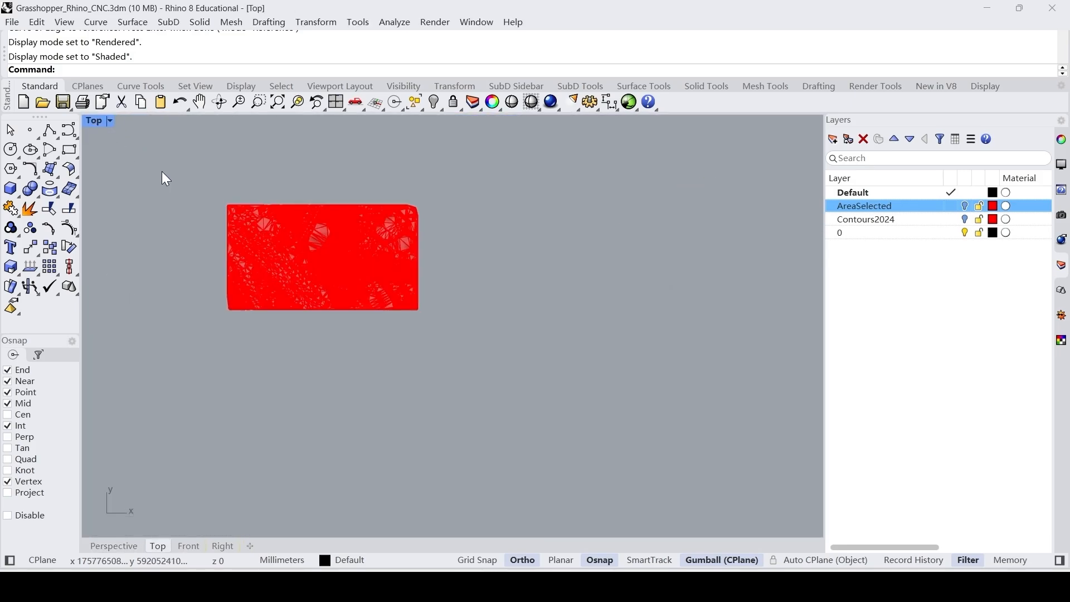
right_drag(162, 171, 211, 213)
scroll(207, 210, up, 3)
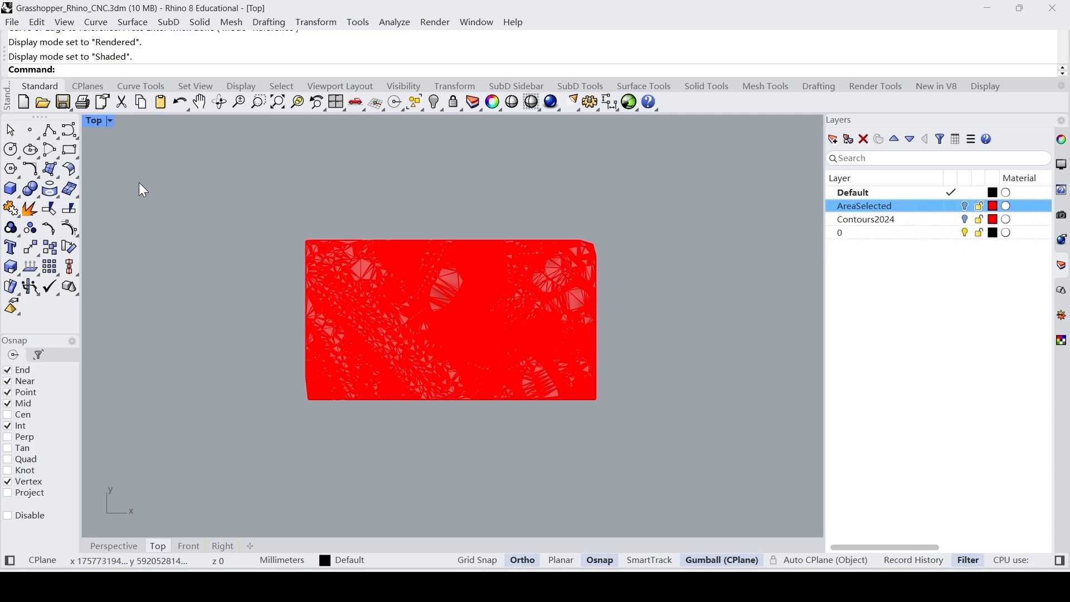
click(74, 149)
click(274, 214)
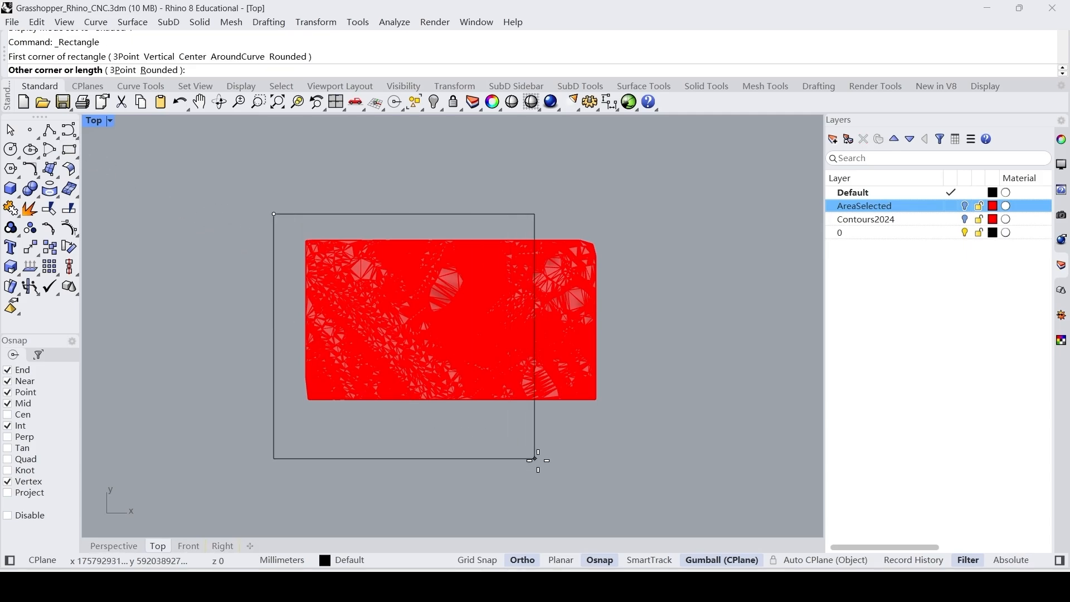
click(646, 447)
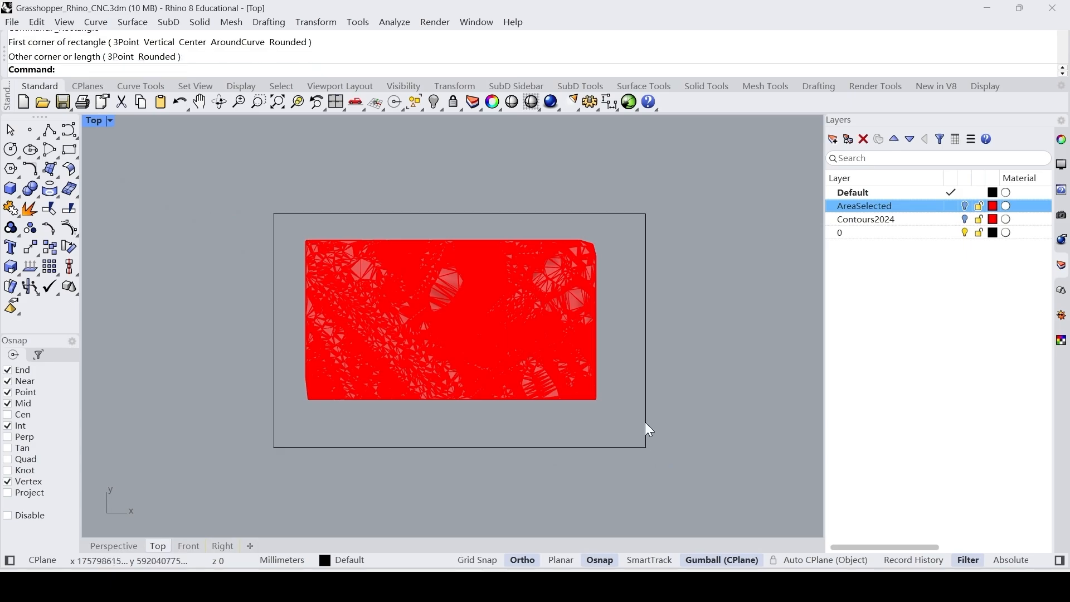
text(PlanarSrf)
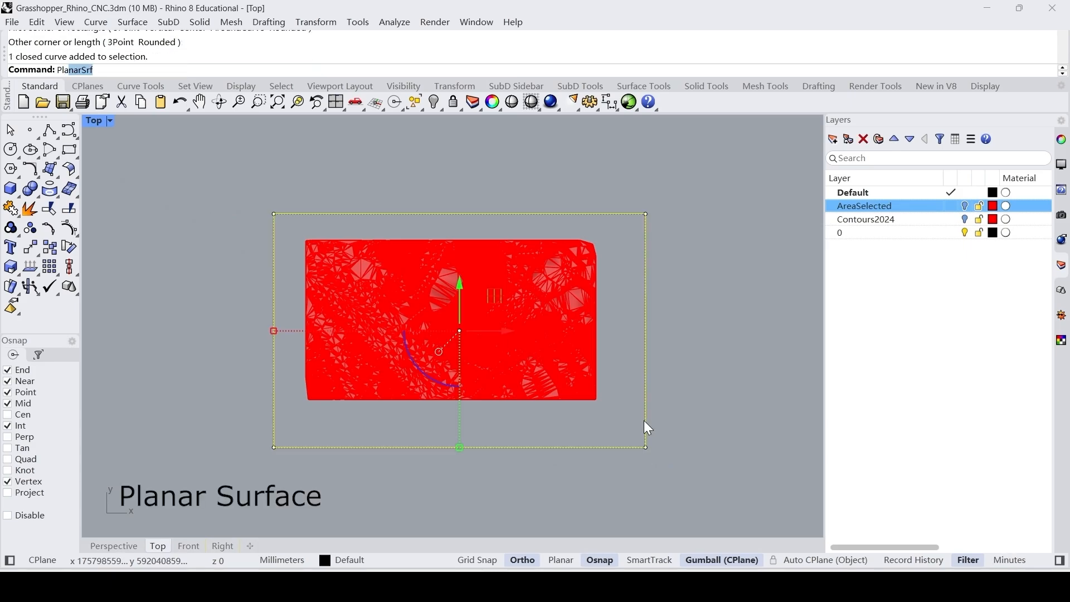
key(Return)
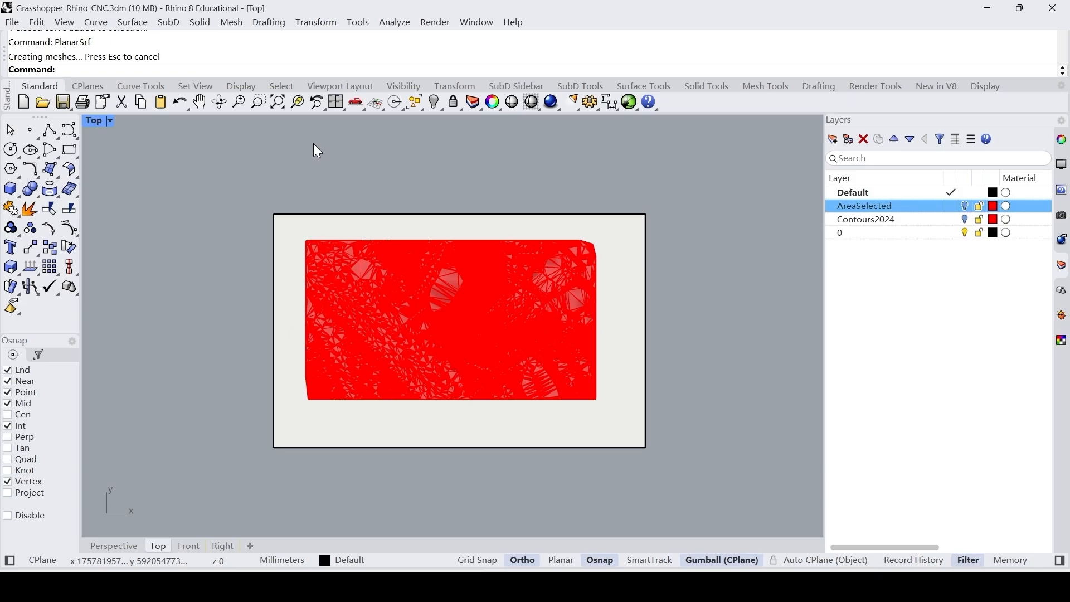
Raise the planar surface vertically to the lower part of the terrain mesh in the Perspective viewport, and delete the original rectangle curve.
double_click(96, 121)
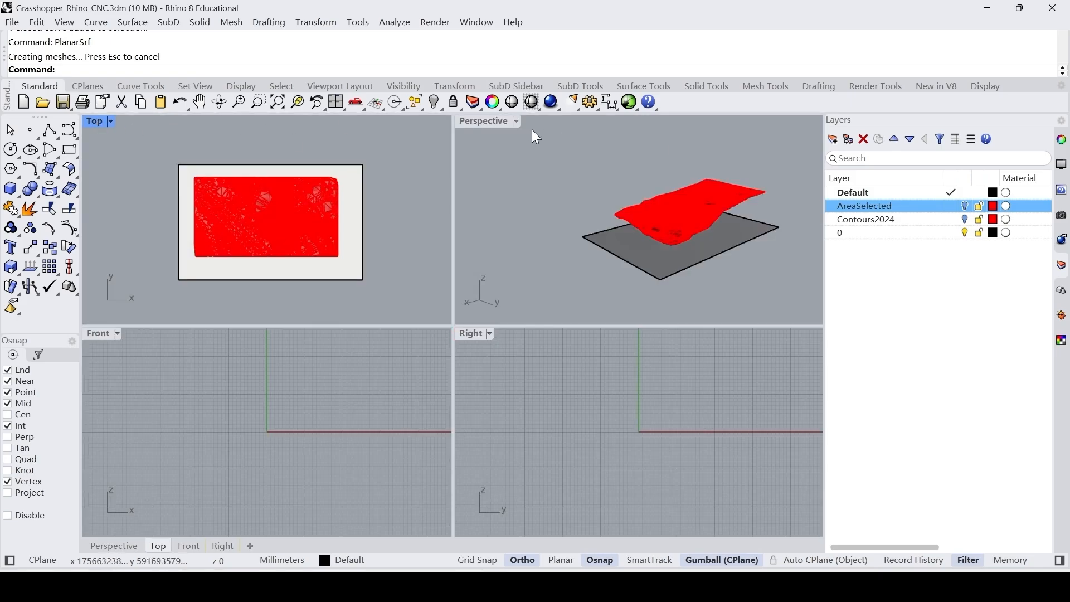
double_click(485, 124)
mouse_move(653, 399)
right_down()
mouse_move(673, 354)
mouse_move(675, 396)
mouse_move(654, 416)
mouse_move(626, 344)
mouse_move(650, 395)
right_up()
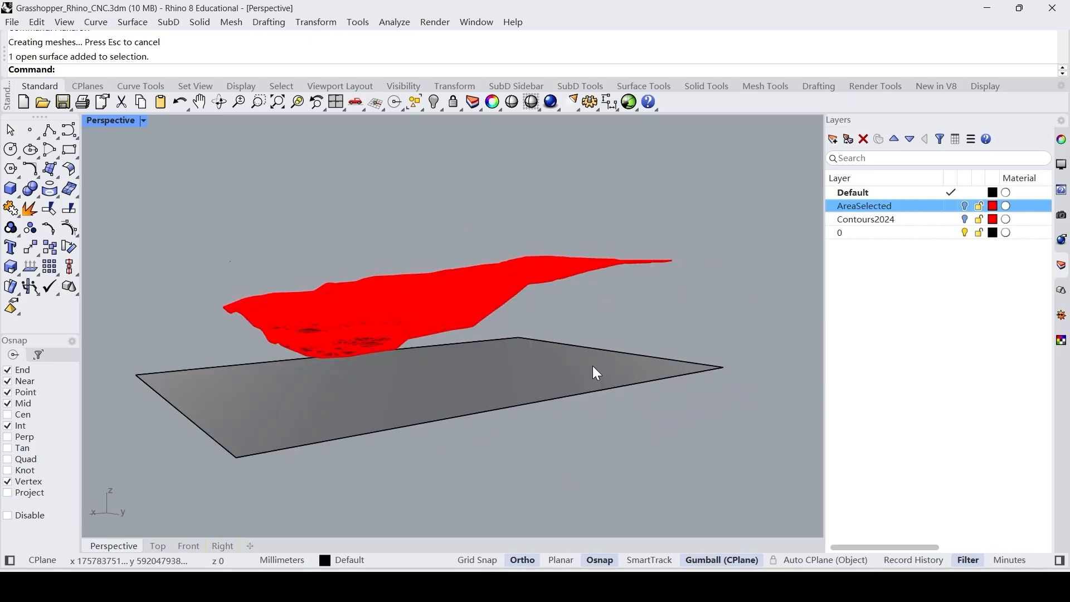
click(593, 365)
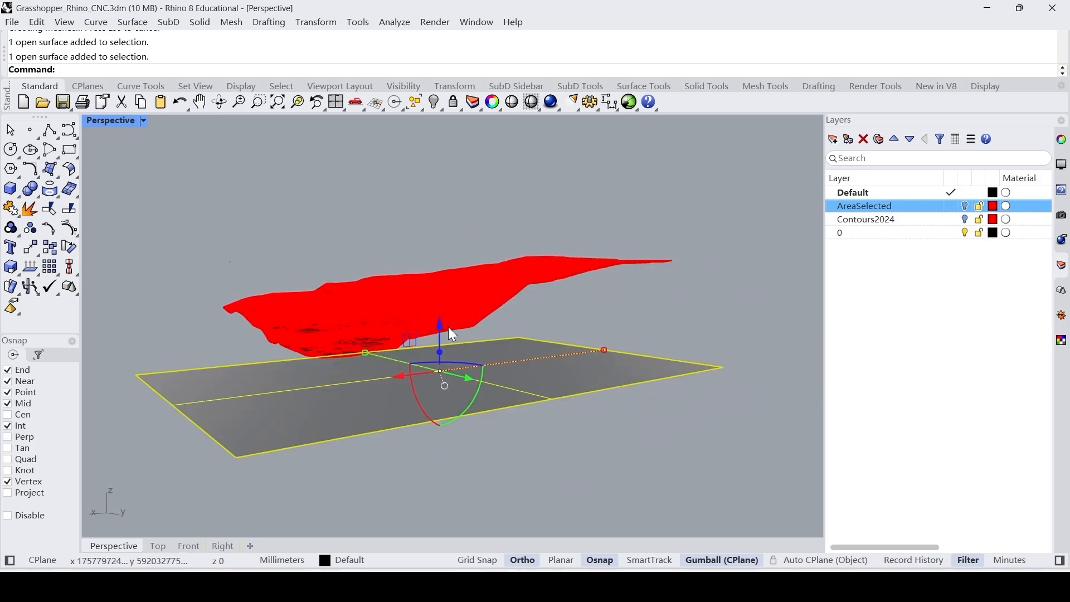
drag(440, 322, 436, 280)
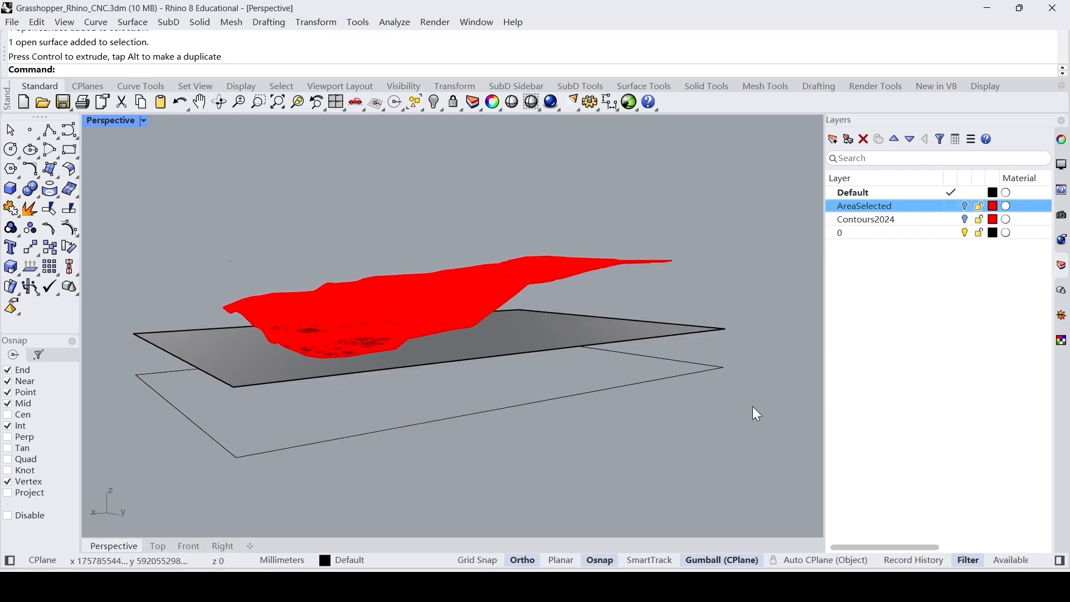
click(711, 355)
key(Delete)
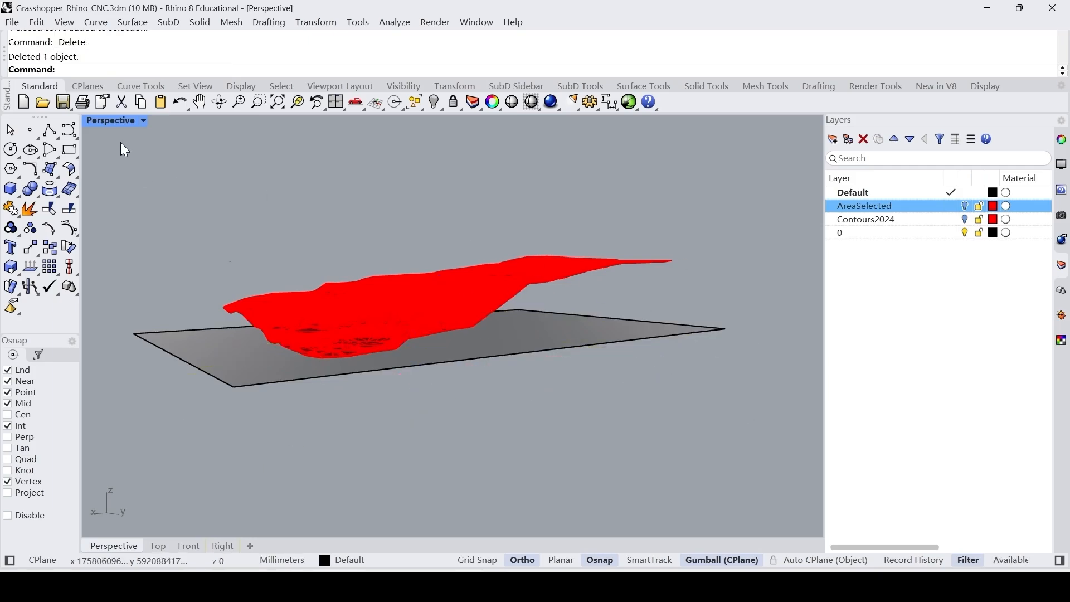
Drape a surface over the terrain mesh and the whole planar surface in the Top viewport, with AutoSpacing=Yes, Spacing=1 and AutoDetectMaxDepth=Yes.
double_click(107, 121)
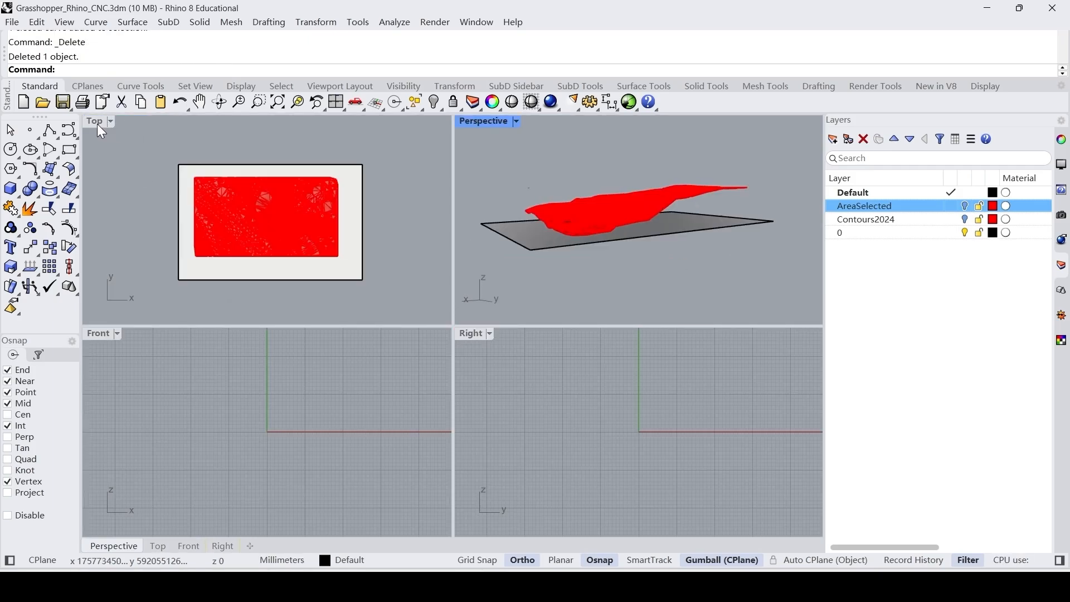
double_click(96, 122)
right_drag(156, 166, 218, 195)
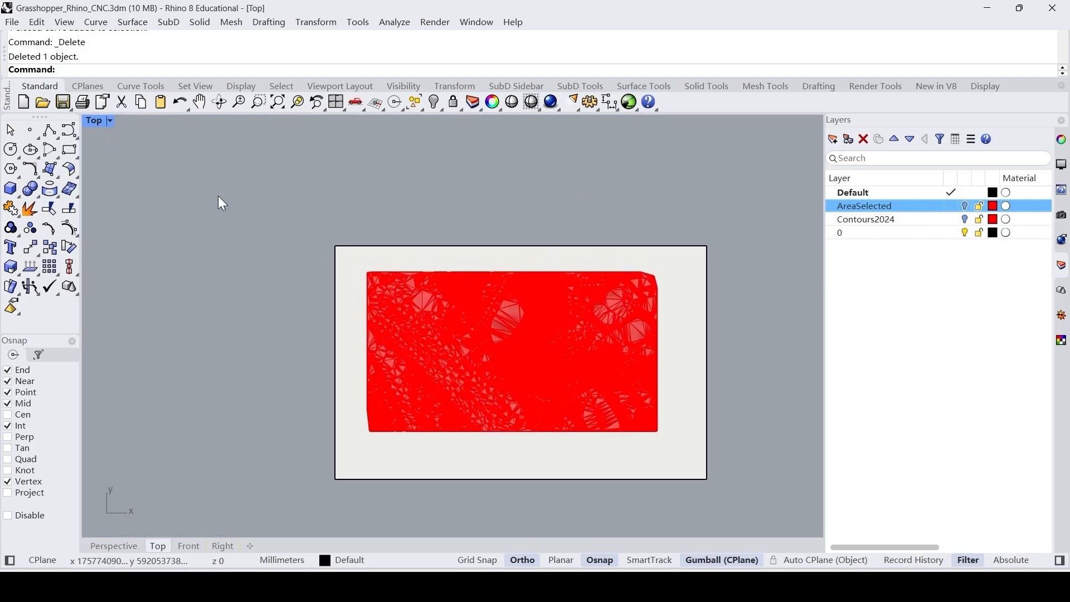
text(Drape)
key(Return)
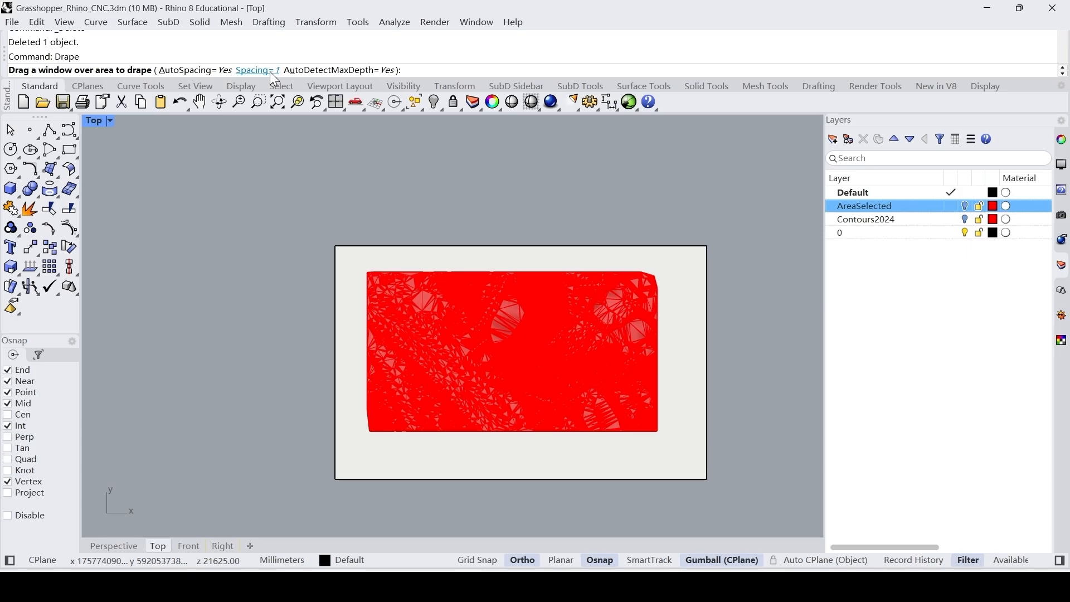
scroll(212, 198, down, 3)
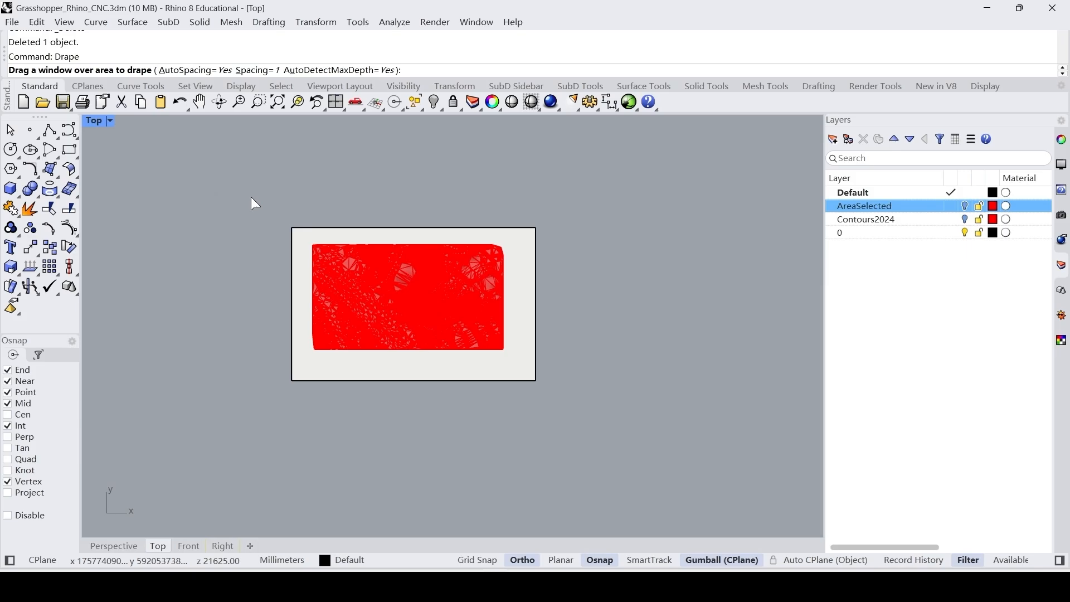
drag(258, 199, 576, 413)
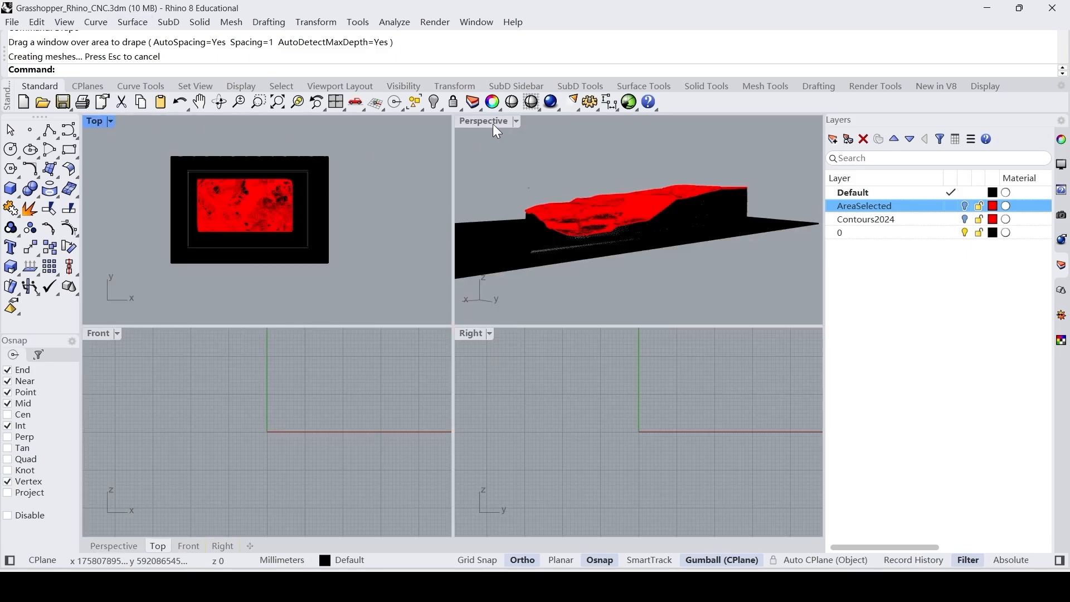
Examine the draped surface in the Perspective viewport and turn the AreaSelected layer back on to locate its boundary rectangle.
double_click(482, 118)
right_drag(493, 195, 475, 289)
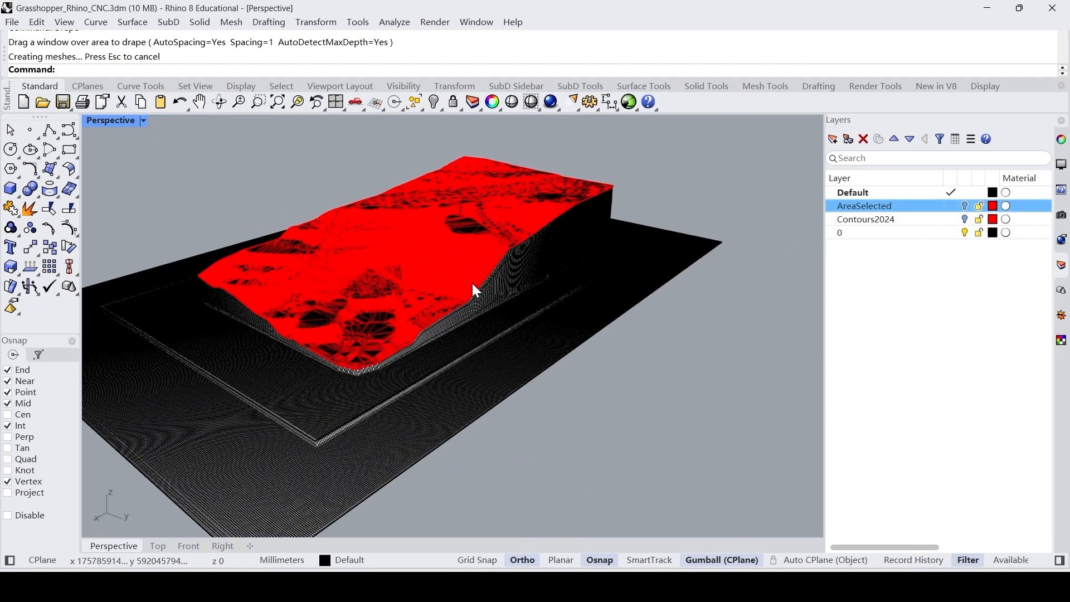
right_drag(664, 307, 589, 371)
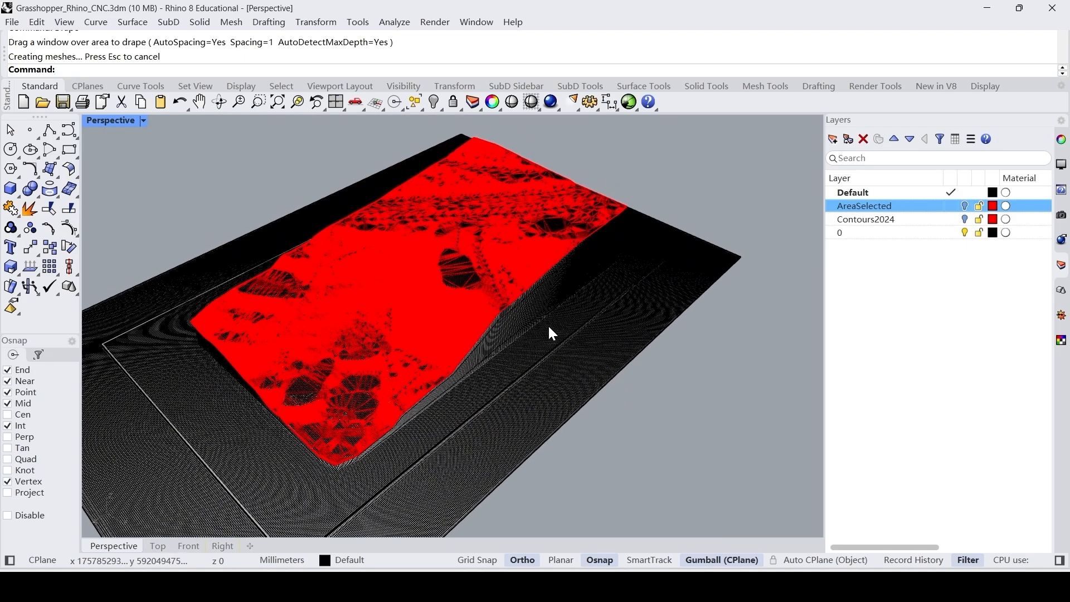
scroll(549, 328, down, 5)
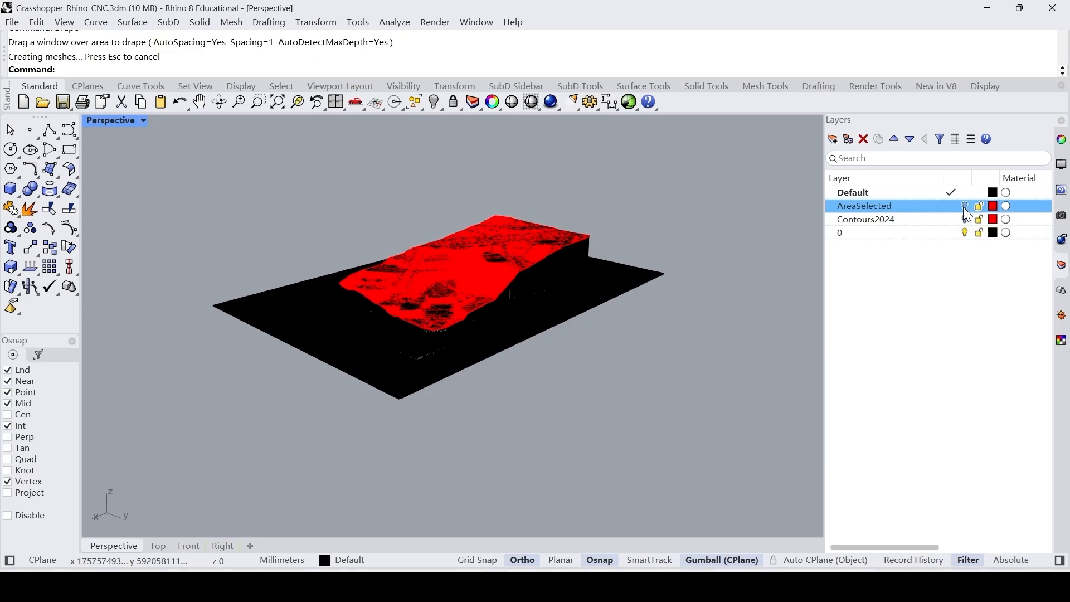
right_drag(656, 430, 659, 361)
scroll(450, 252, up, 3)
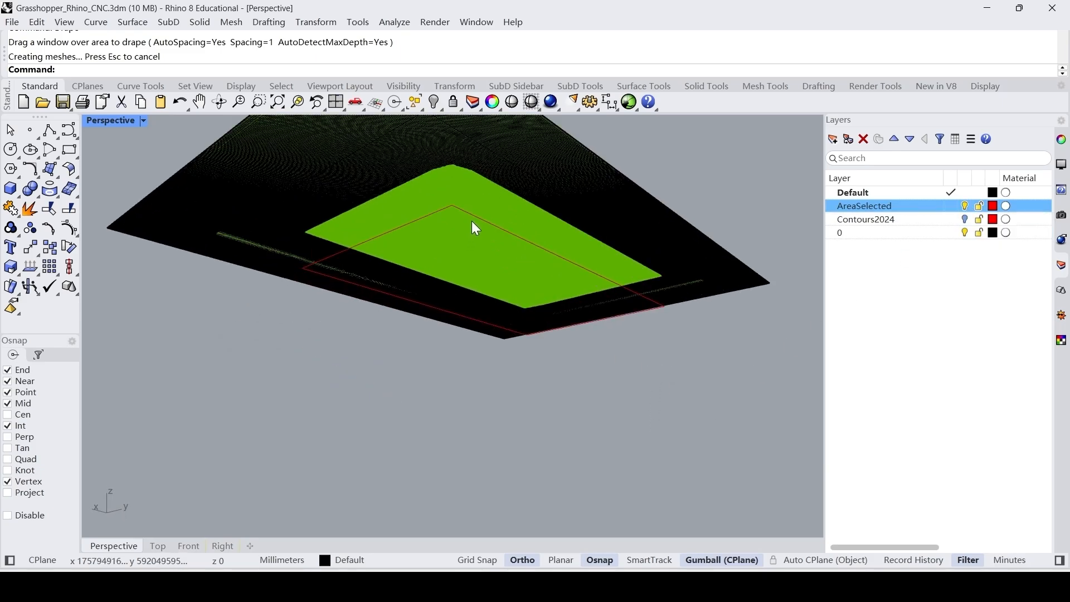
right_drag(472, 221, 596, 331)
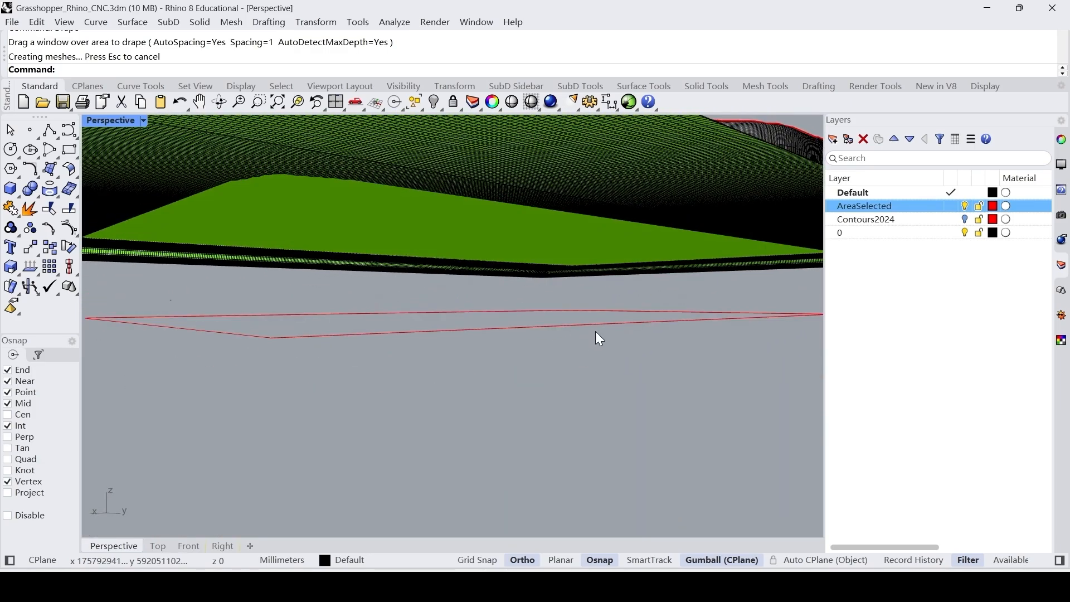
Trim away the part of the draped surface outside the AreaSelected boundary rectangle.
click(598, 329)
text(Trim)
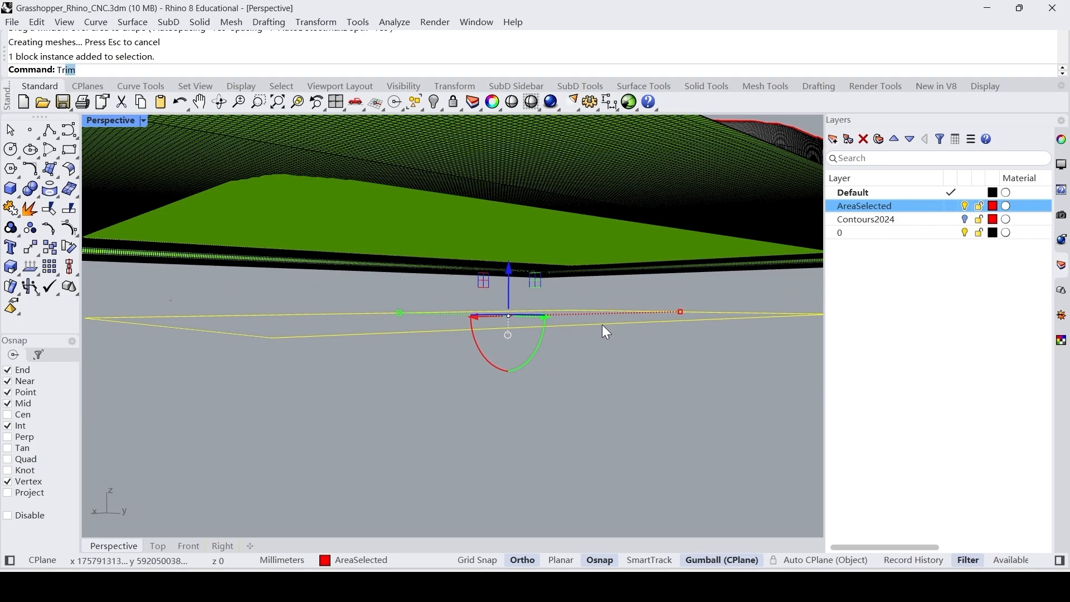
key(Return)
scroll(585, 323, down, 3)
right_drag(585, 323, 605, 363)
click(746, 288)
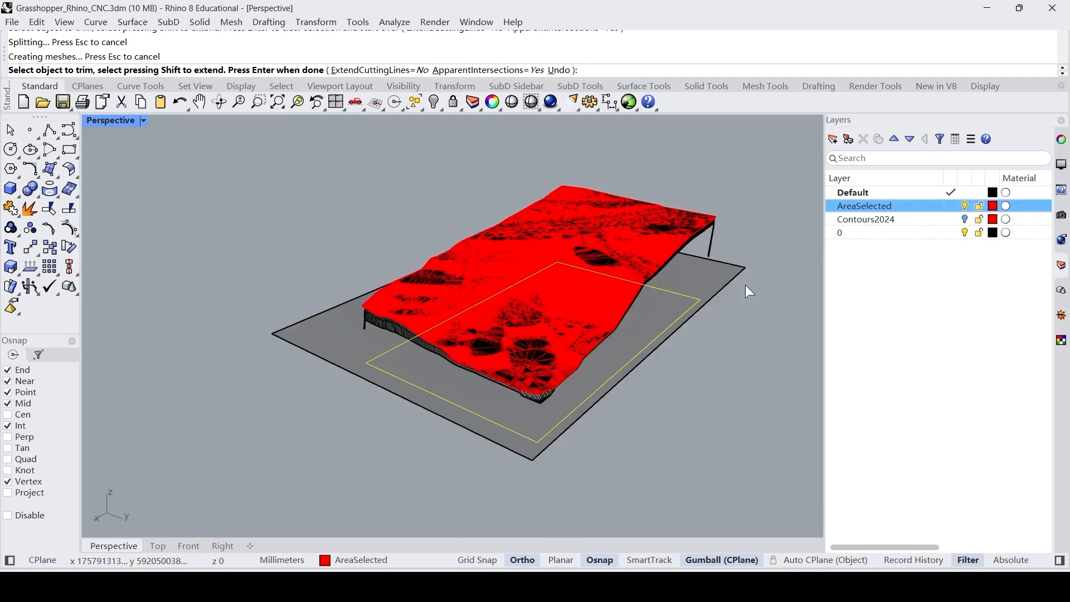
right_drag(755, 428, 740, 348)
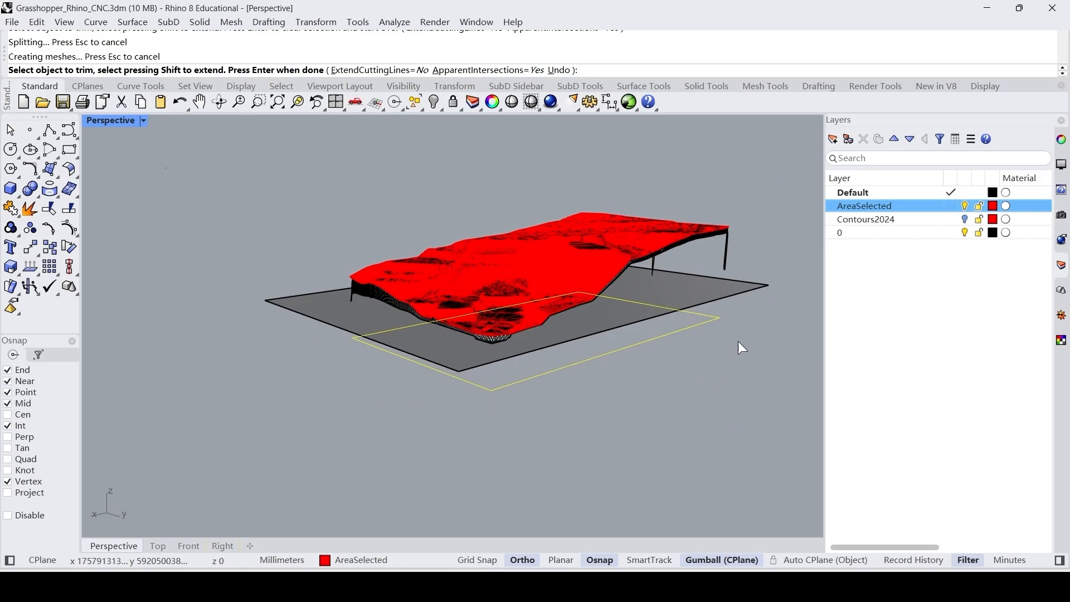
key(Return)
Delete the planar base surface and turn off the AreaSelected layer.
scroll(754, 320, up, 5)
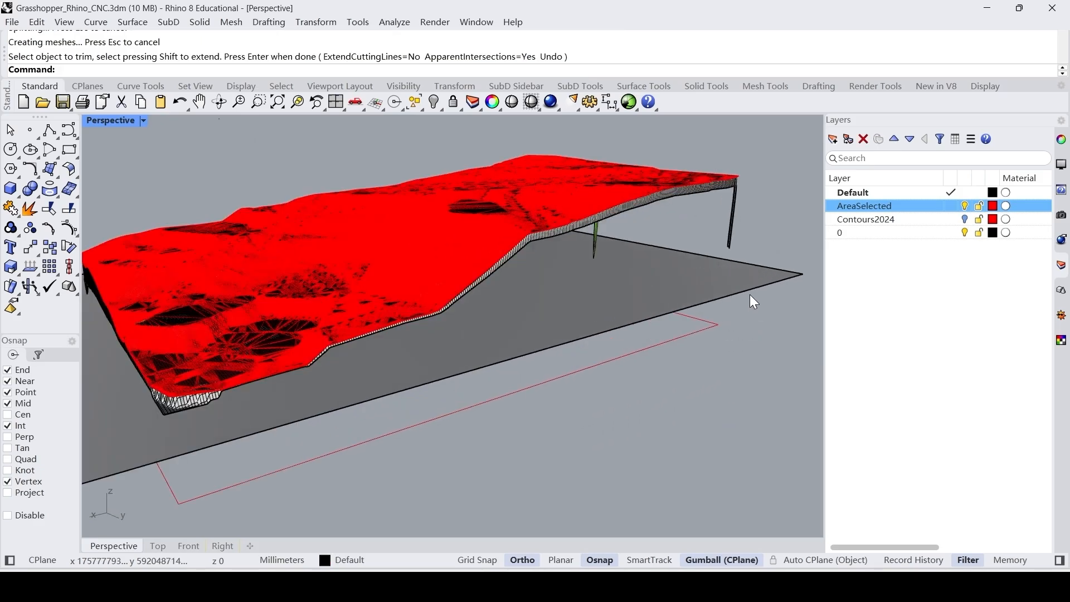
click(752, 278)
key(Delete)
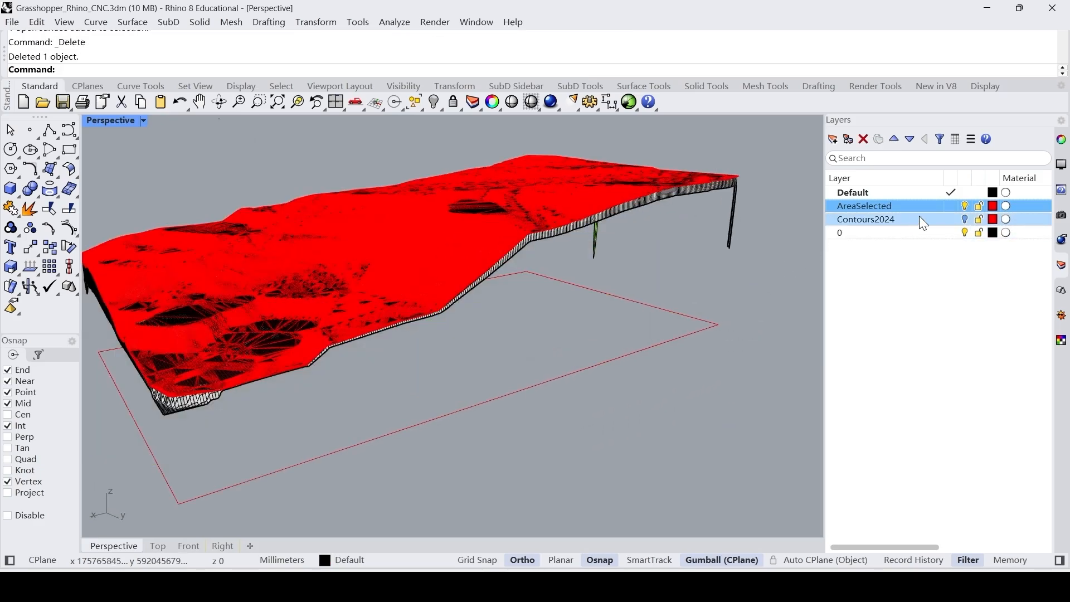
click(964, 219)
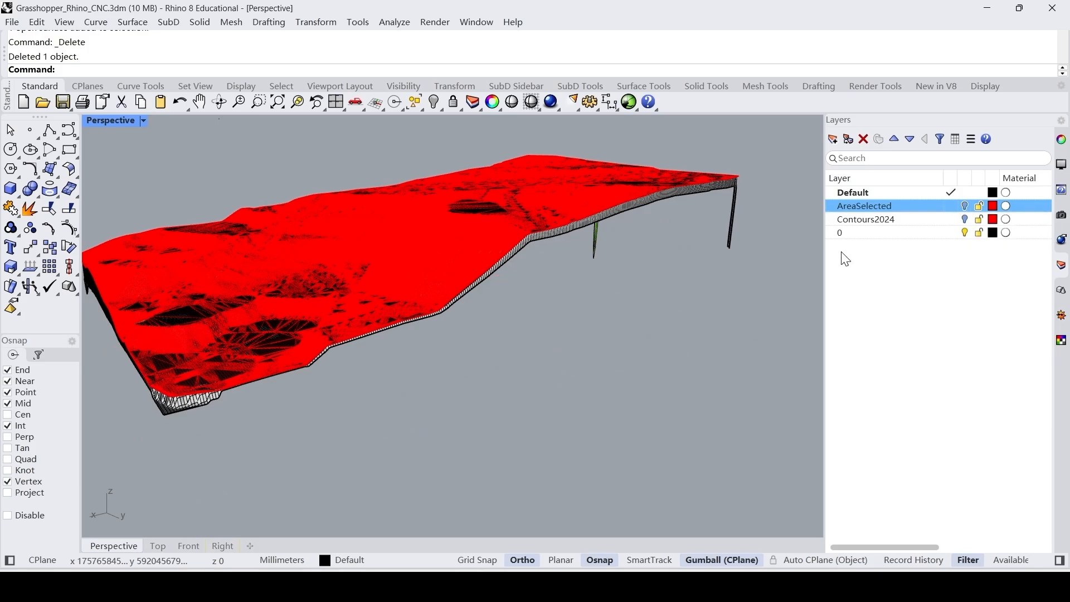
Hide the original terrain mesh and examine the edges and underside of the trimmed drape surface.
scroll(576, 385, down, 5)
scroll(560, 333, up, 6)
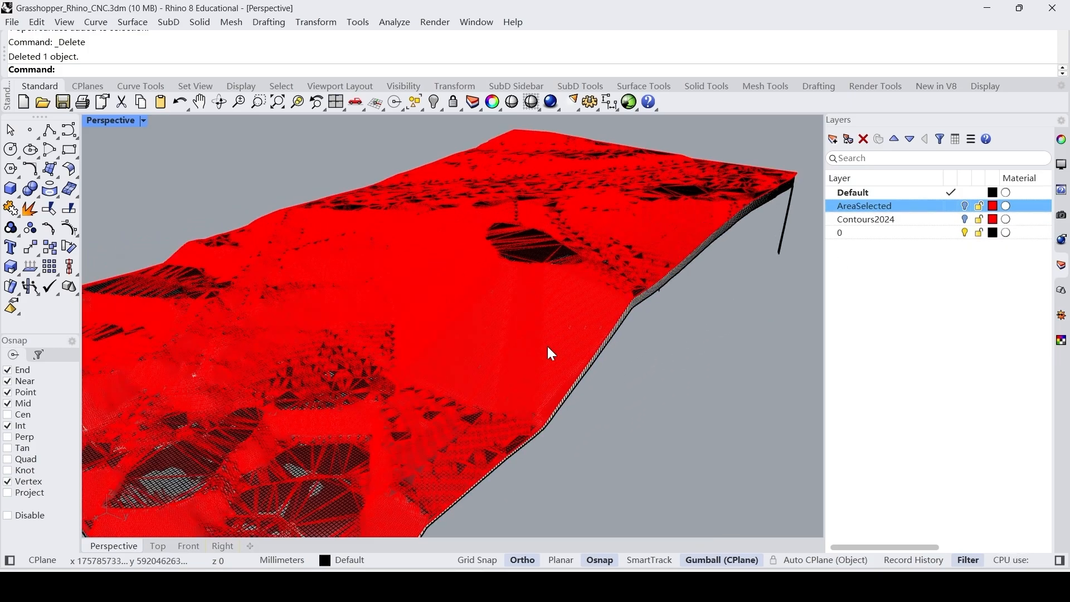
scroll(467, 300, up, 2)
click(466, 303)
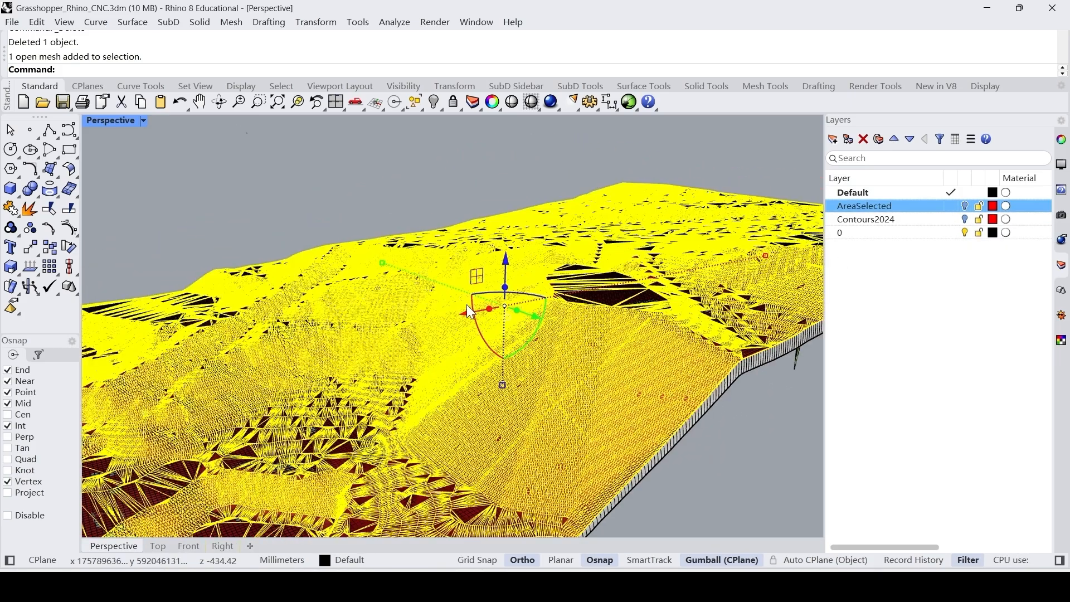
text(hide)
key(Return)
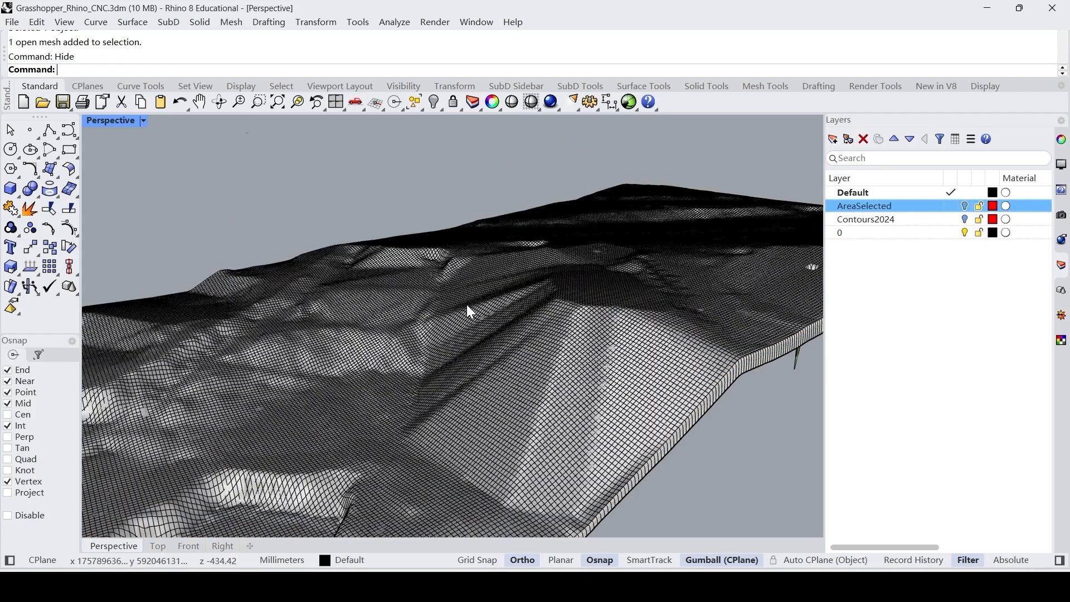
scroll(474, 305, down, 5)
right_drag(476, 305, 654, 318)
scroll(563, 304, up, 10)
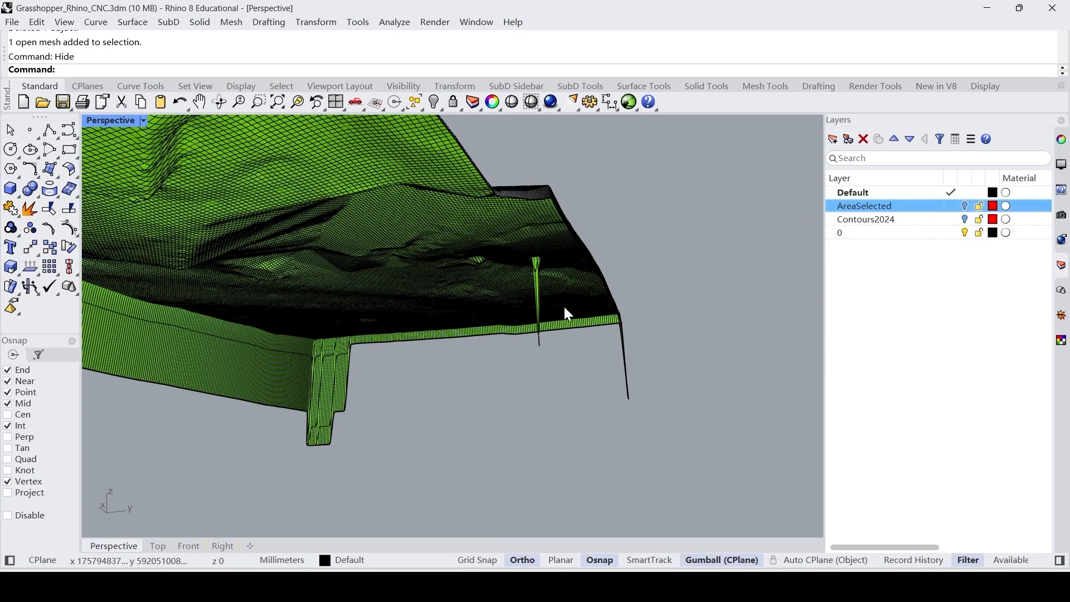
Turn on the control points of the trimmed drape surface with PointsOn.
right_drag(540, 309, 539, 317)
scroll(538, 309, up, 3)
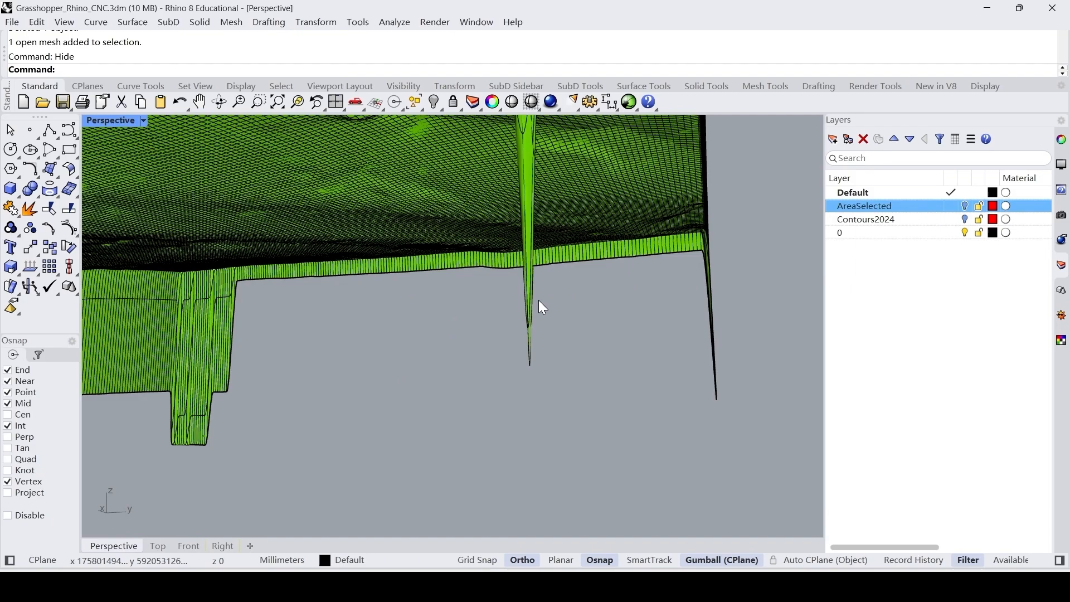
scroll(594, 335, down, 8)
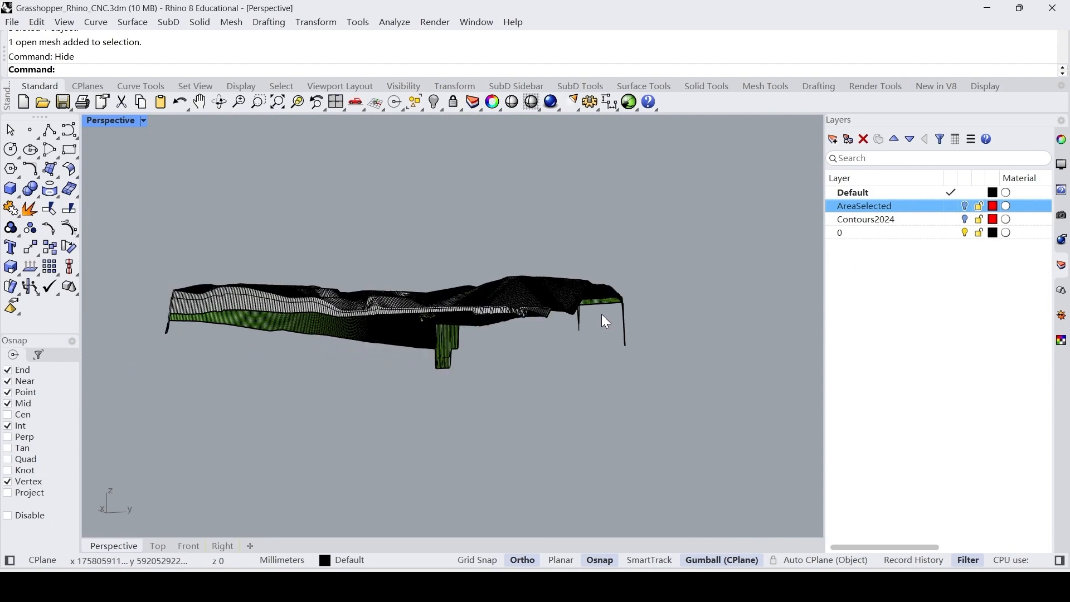
right_drag(601, 315, 577, 370)
scroll(495, 347, up, 6)
click(495, 346)
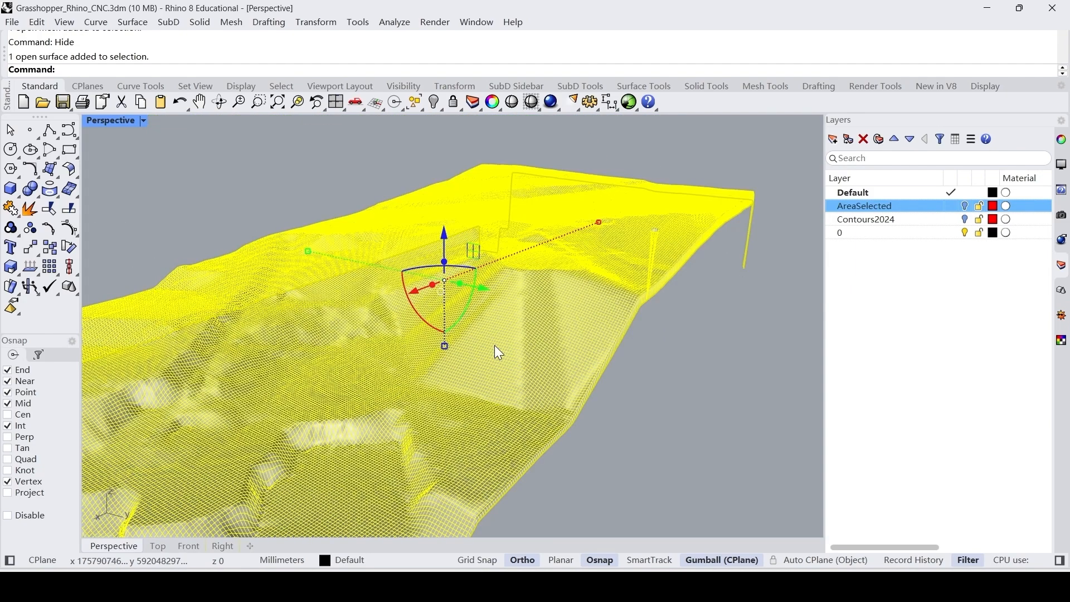
text(Poi)
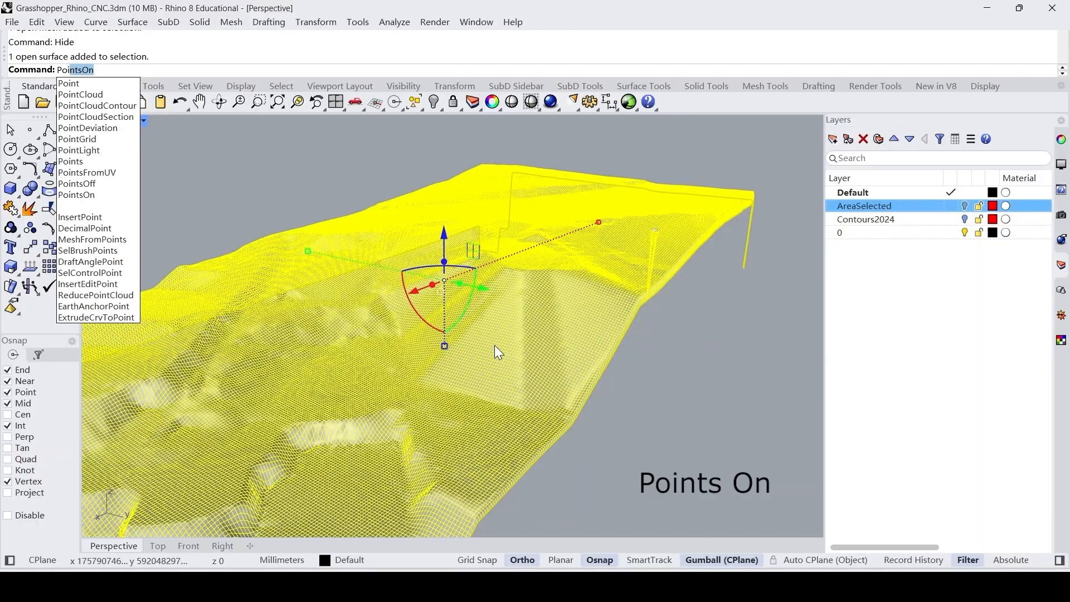
text(ntsOn)
key(Return)
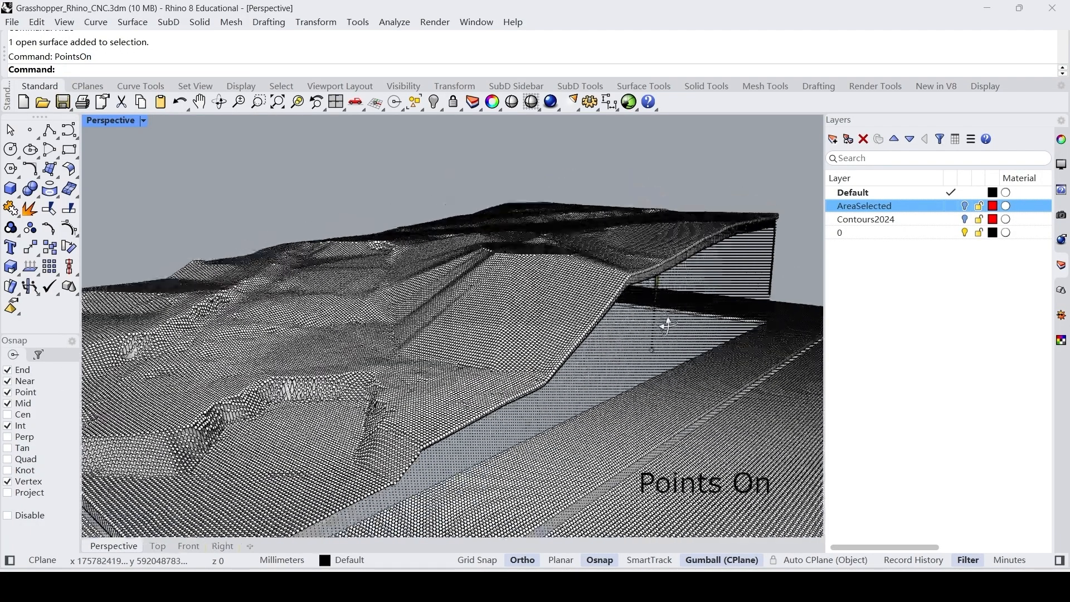
Find the stray low control points behind the thin spike near the drape surface's edge and raise them to the terrain level.
right_drag(663, 317, 586, 271)
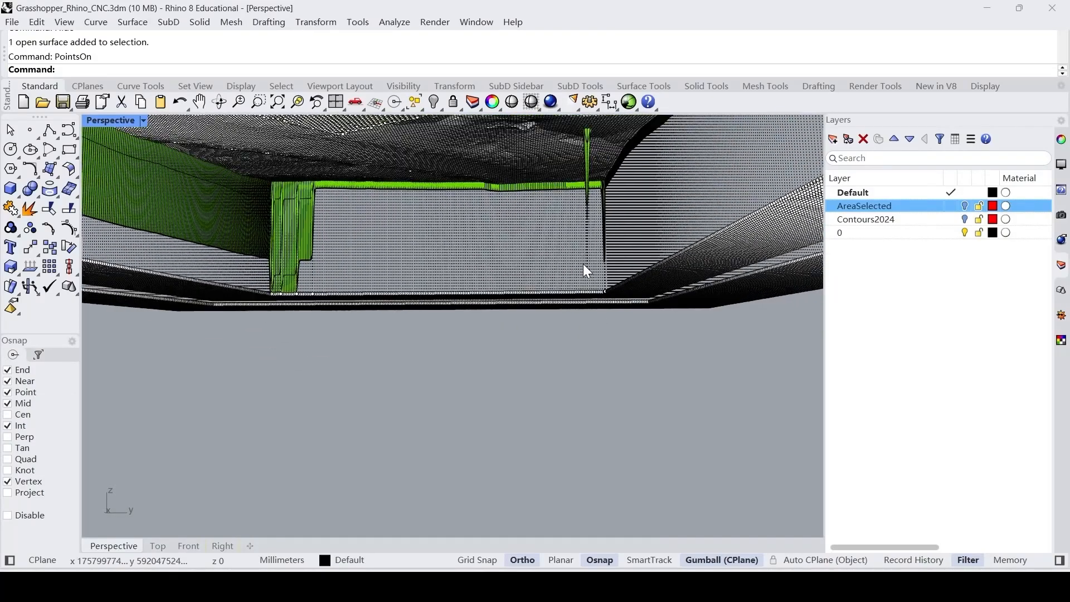
scroll(587, 271, up, 5)
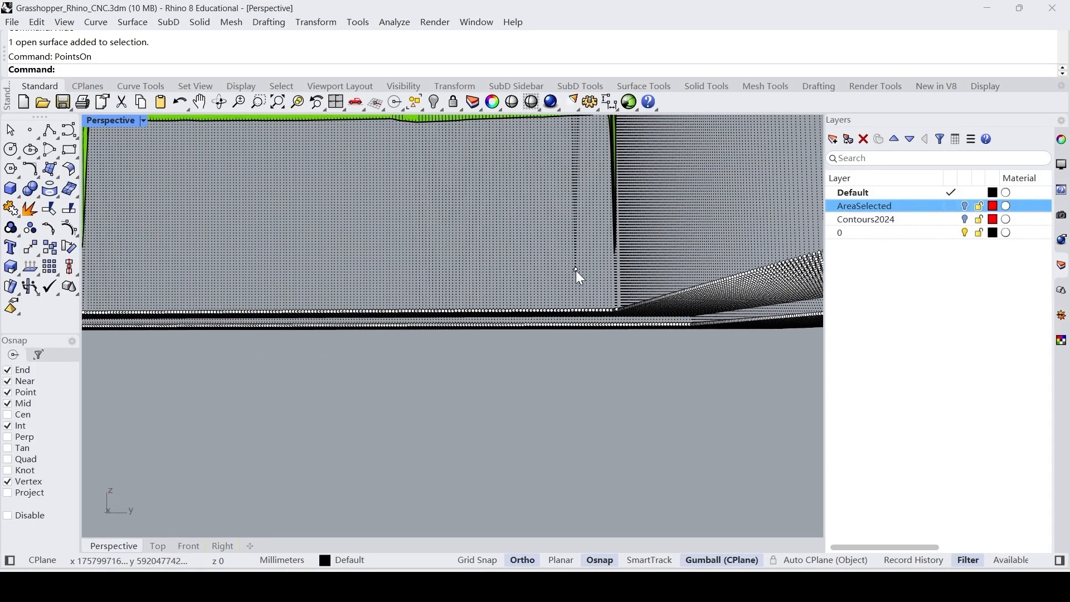
key(Return)
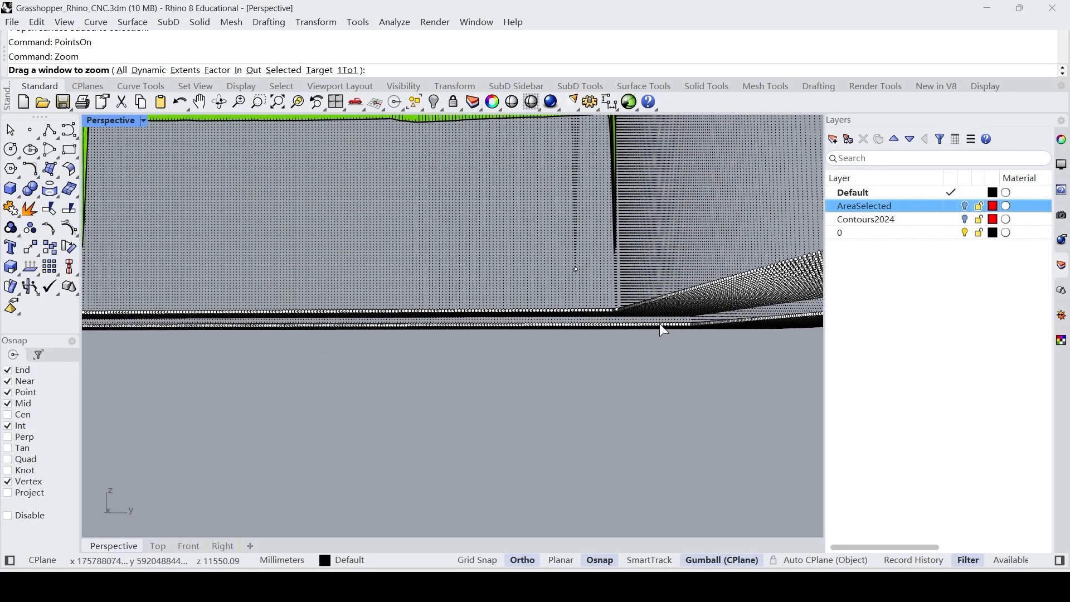
drag(660, 324, 548, 228)
right_drag(573, 265, 456, 348)
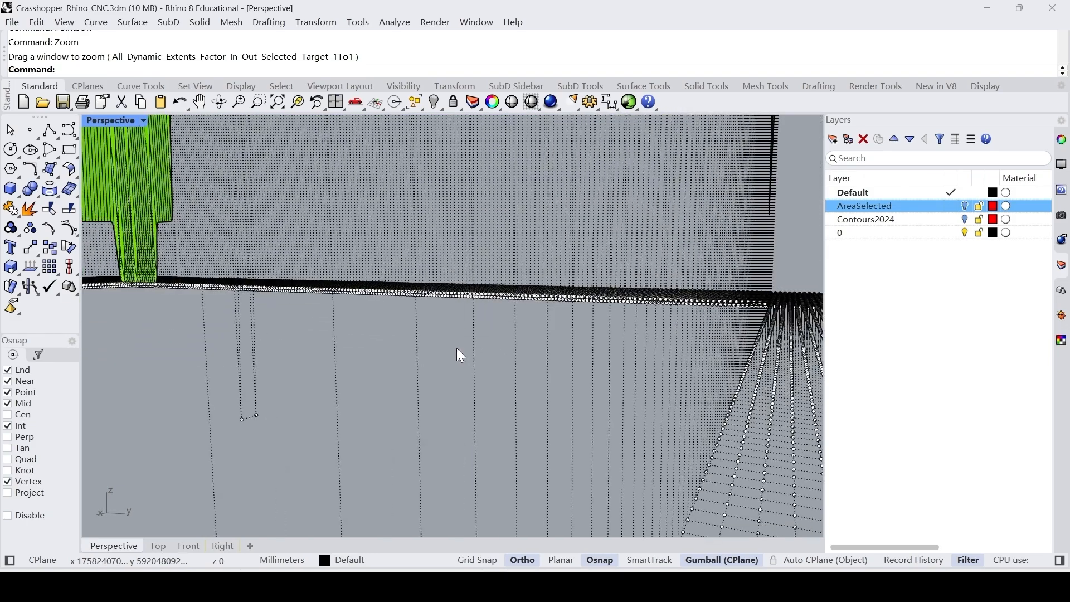
click(257, 416)
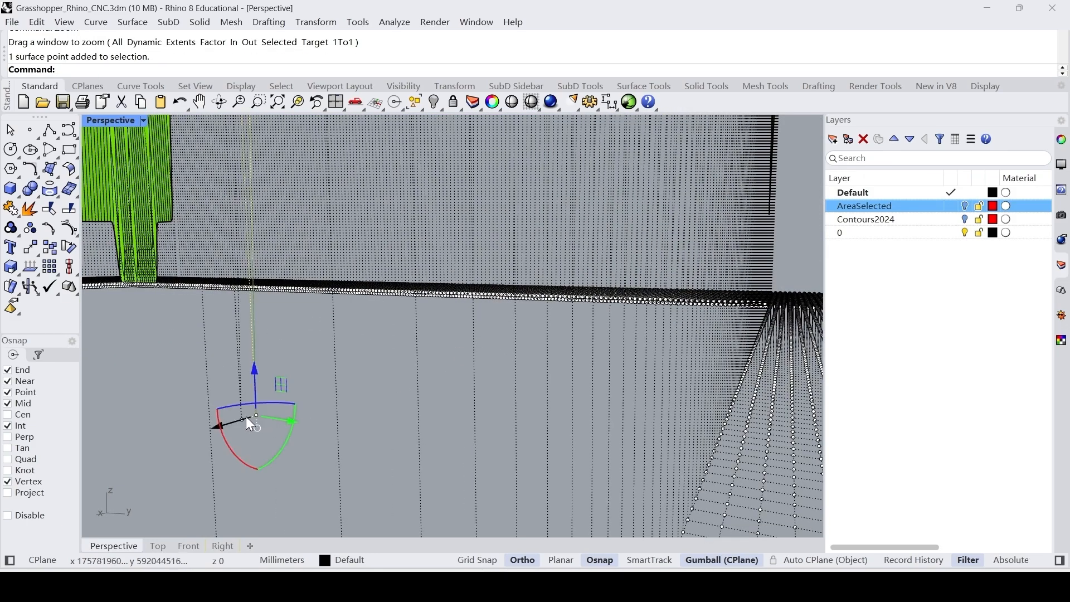
click(238, 417)
click(232, 442)
scroll(233, 429, up, 5)
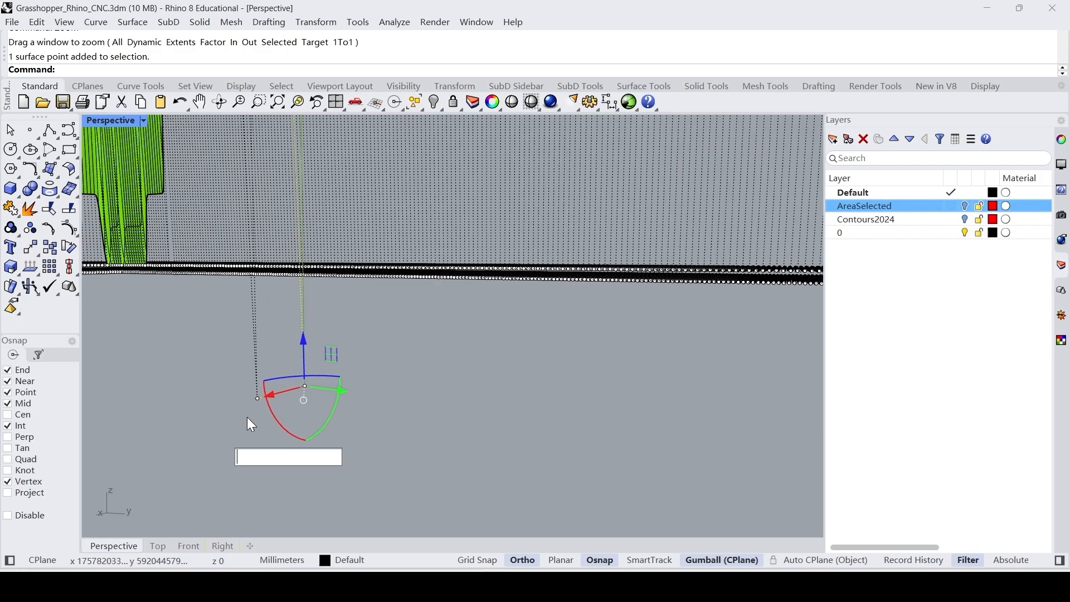
click(257, 399)
right_drag(256, 399, 426, 334)
drag(428, 333, 423, 169)
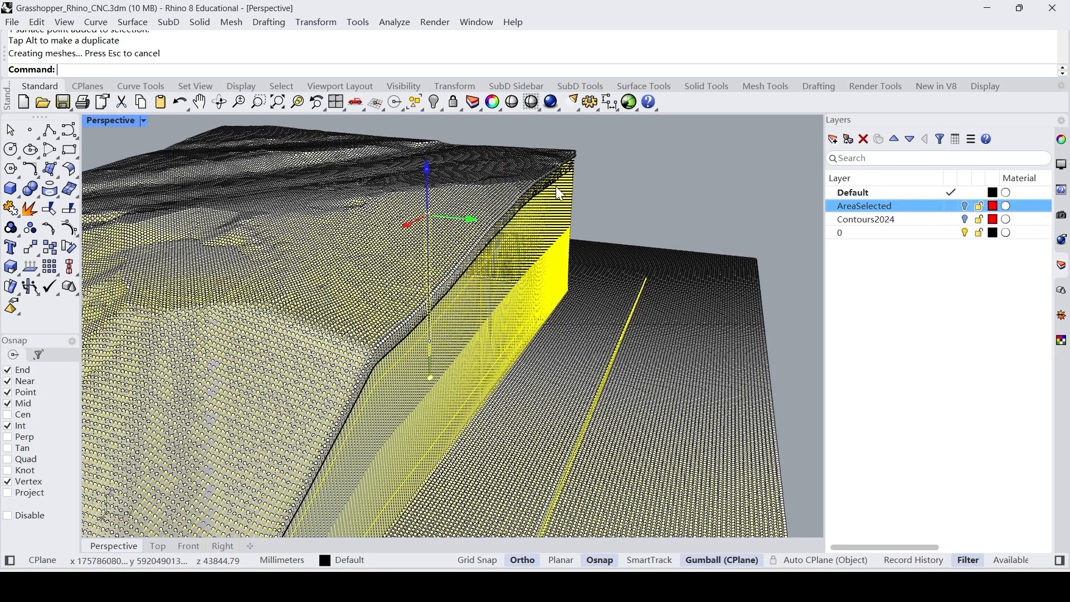
Clear the point selection and turn off the drape surface's control points with PointsOff.
key(Escape)
scroll(671, 182, down, 3)
right_drag(670, 183, 677, 182)
scroll(677, 183, down, 3)
scroll(677, 185, down, 2)
text(PointsOff)
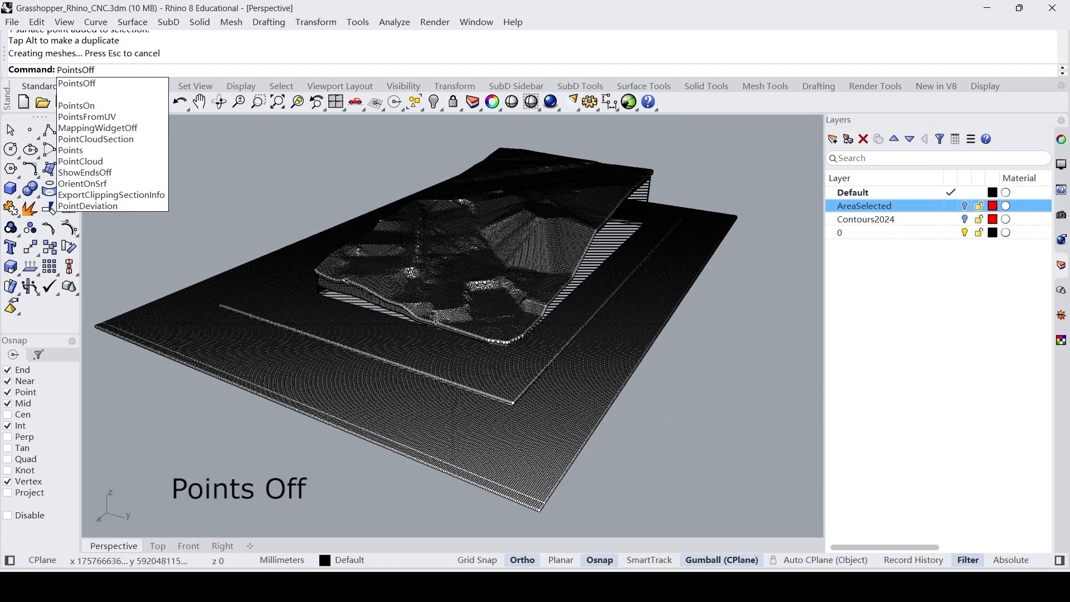
key(Return)
right_drag(683, 249, 591, 290)
scroll(616, 339, up, 6)
scroll(525, 268, up, 3)
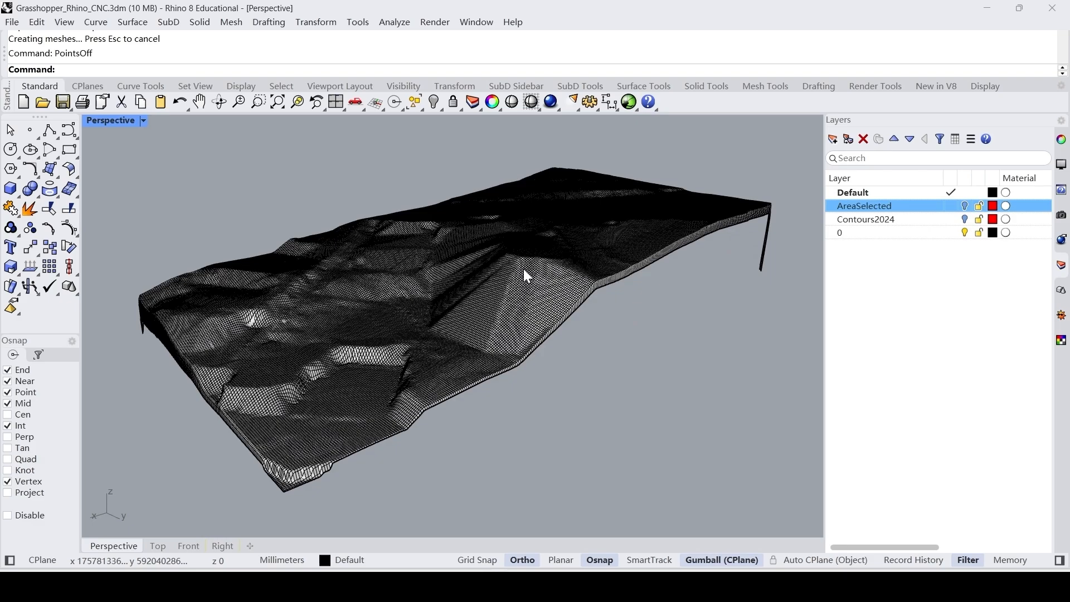
Extrude the drape surface vertically as a solid to both sides, by about 31514 mm, with ExtrudeSrf.
click(523, 269)
text(ExtrudeSrf)
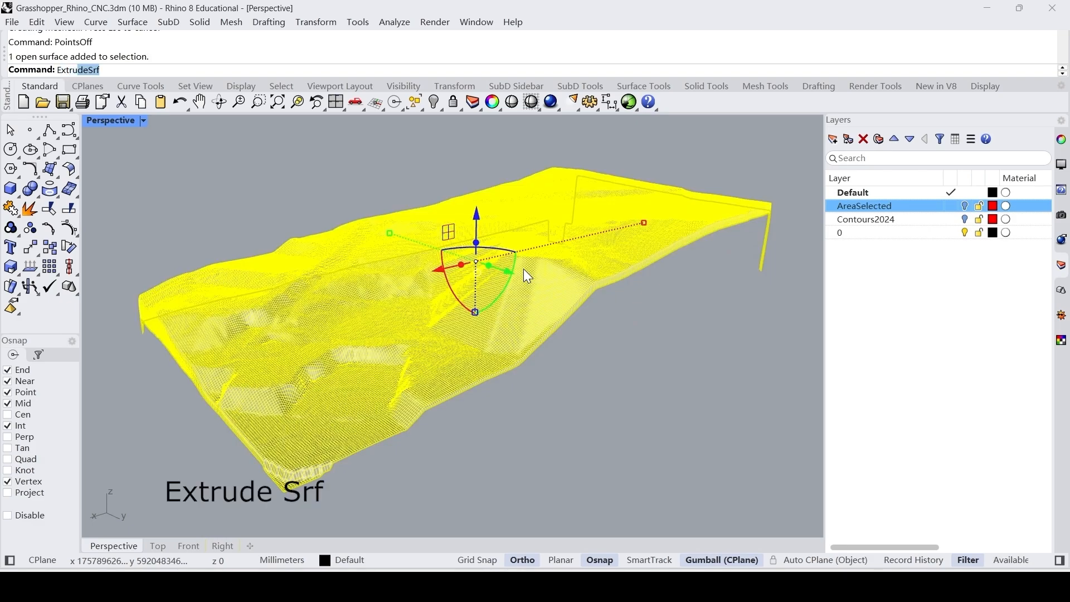
key(Return)
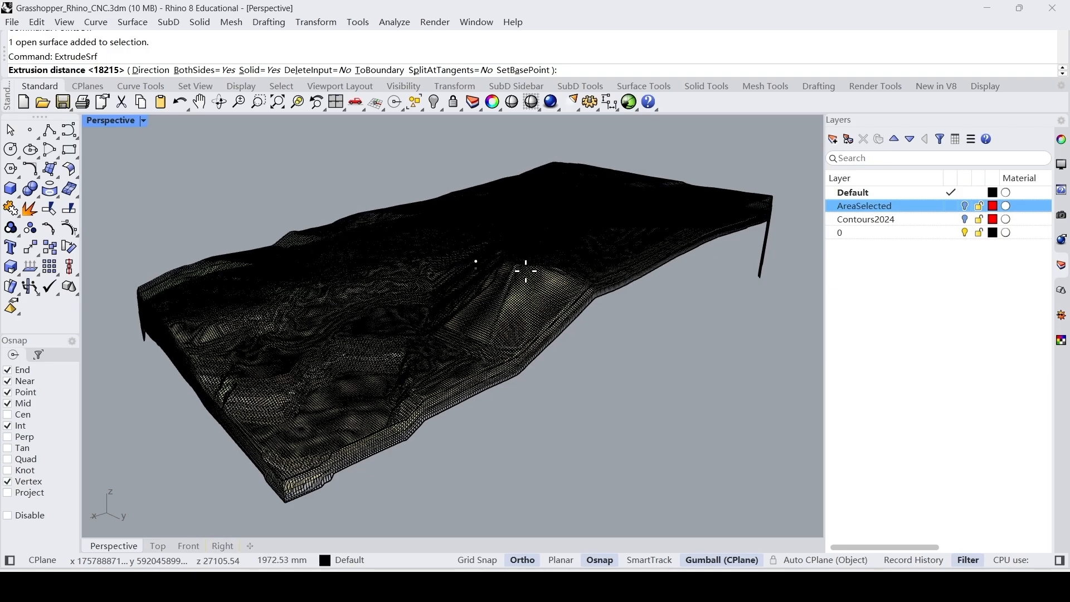
scroll(525, 278, down, 3)
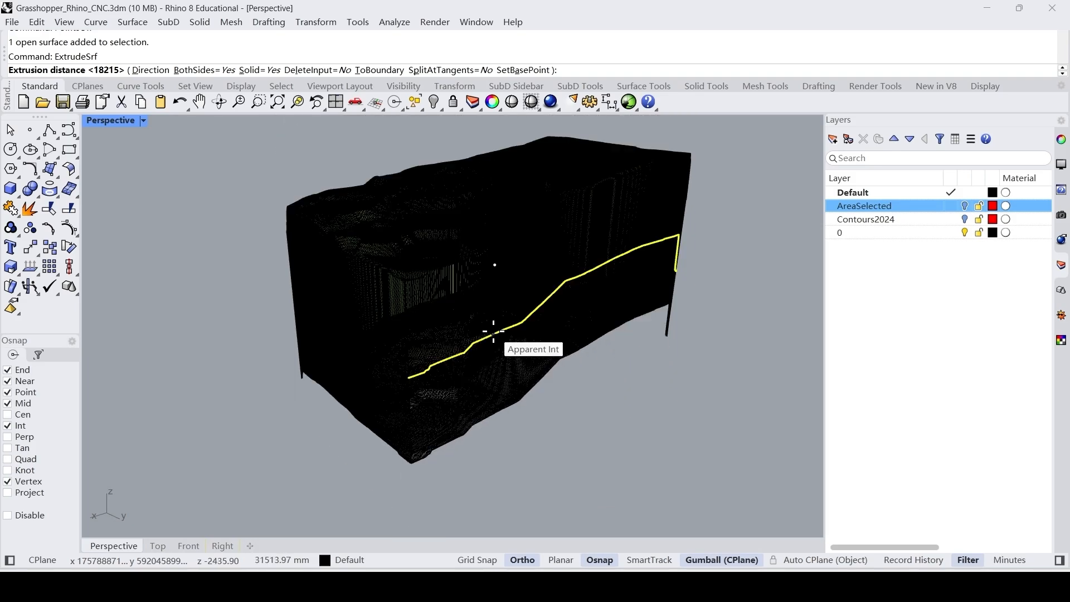
click(493, 331)
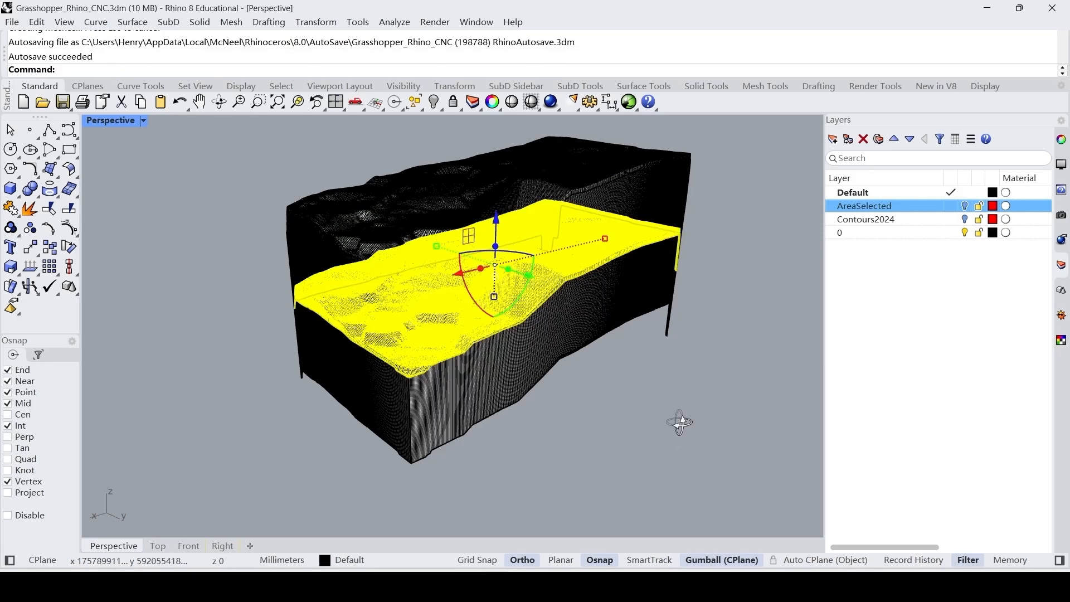
Hide the original drape surface and check the extruded terrain solid by selecting it.
right_drag(678, 421, 711, 423)
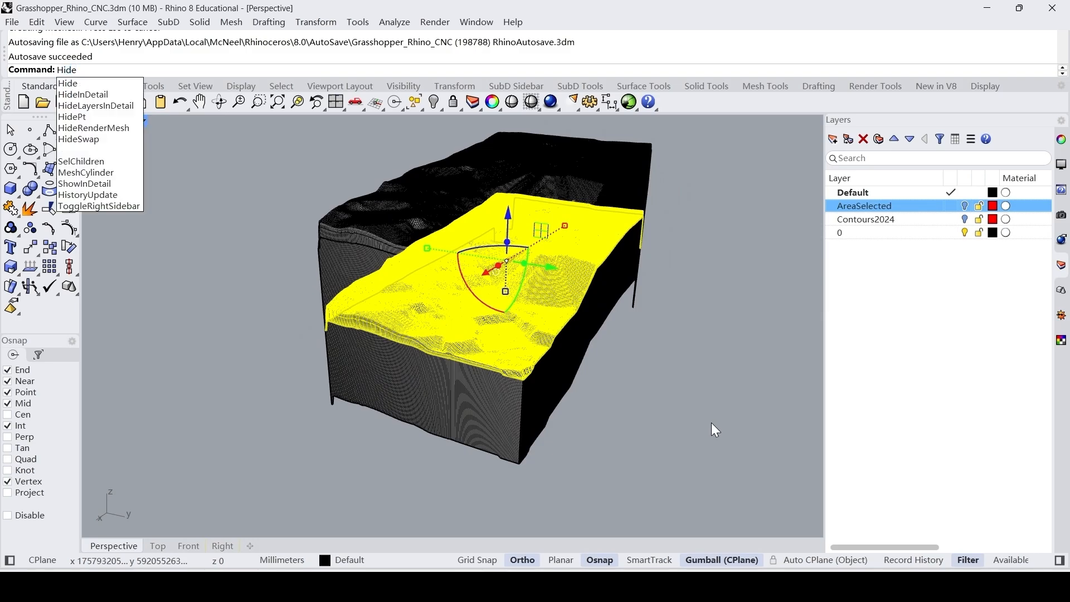
key(Return)
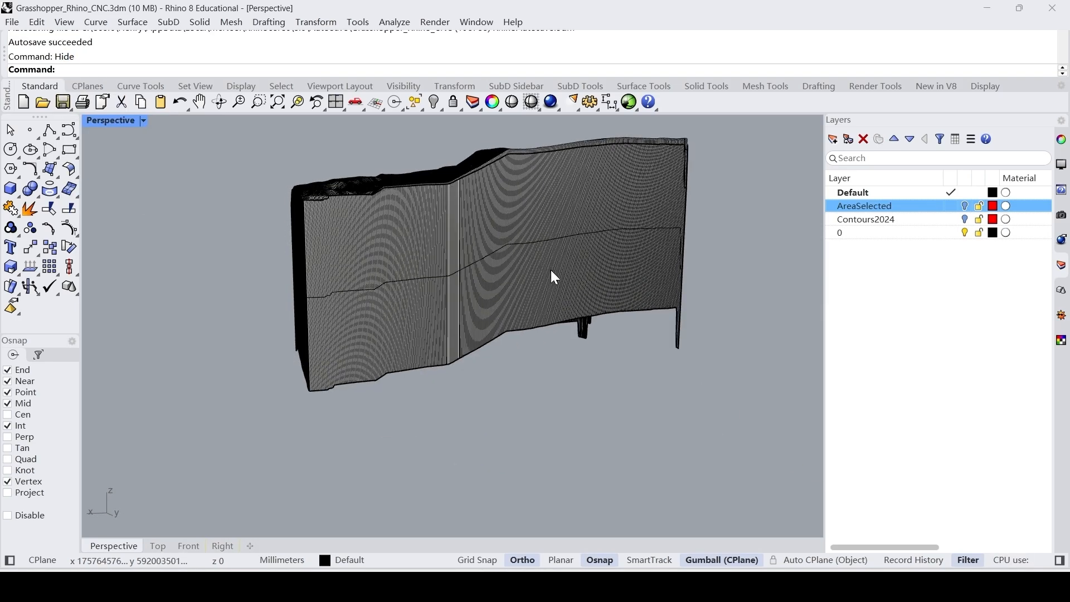
click(493, 256)
right_drag(528, 385, 605, 405)
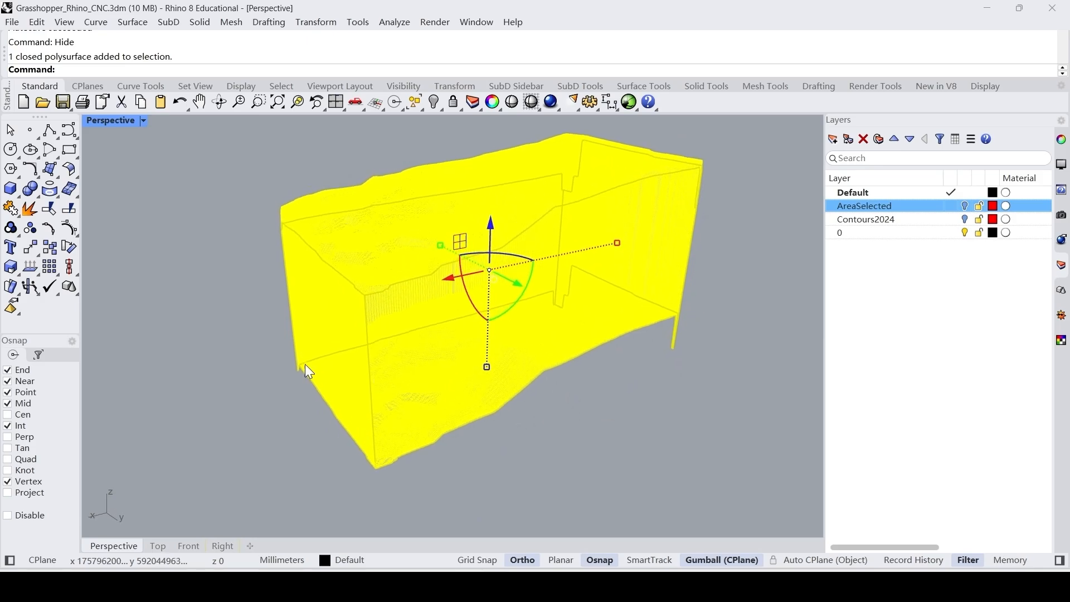
key(Escape)
scroll(92, 252, down, 5)
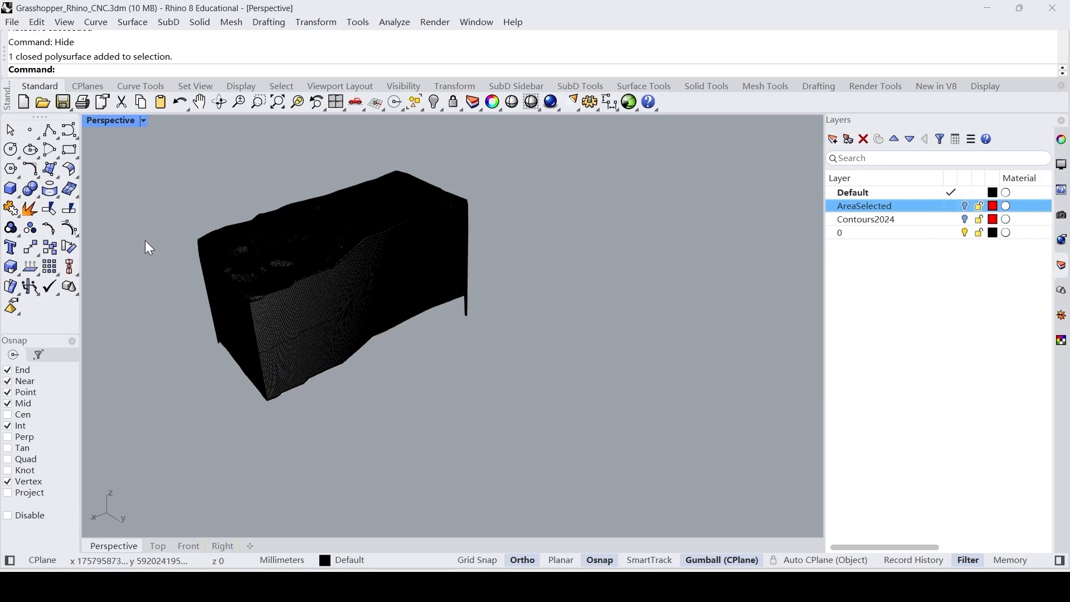
Draw a box with a base larger than the extruded terrain solid, enclosing its lower part on all sides.
click(10, 188)
right_drag(366, 311, 293, 319)
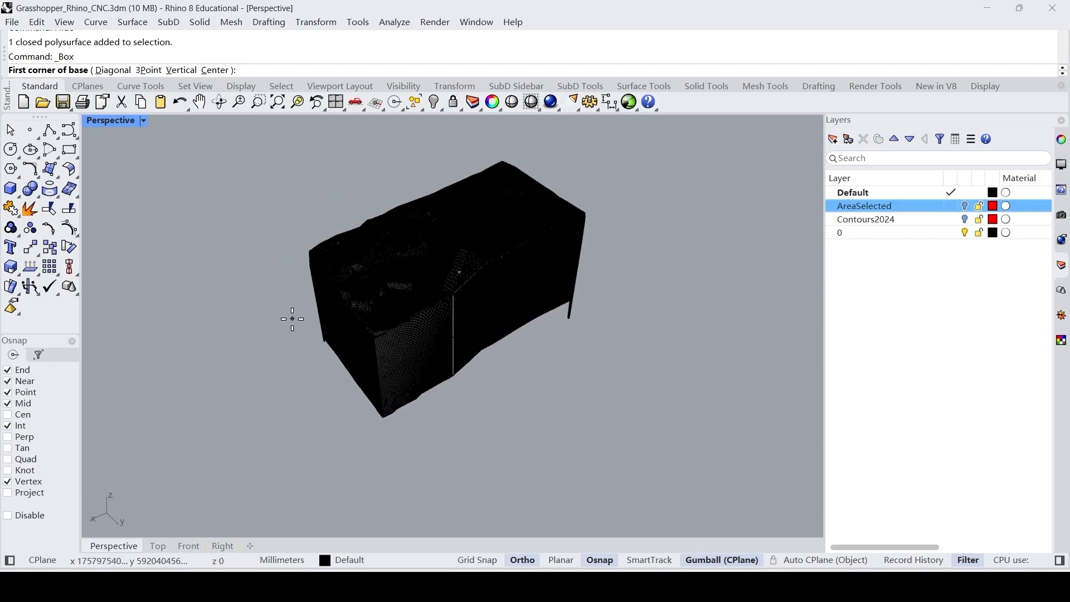
right_drag(303, 367, 279, 373)
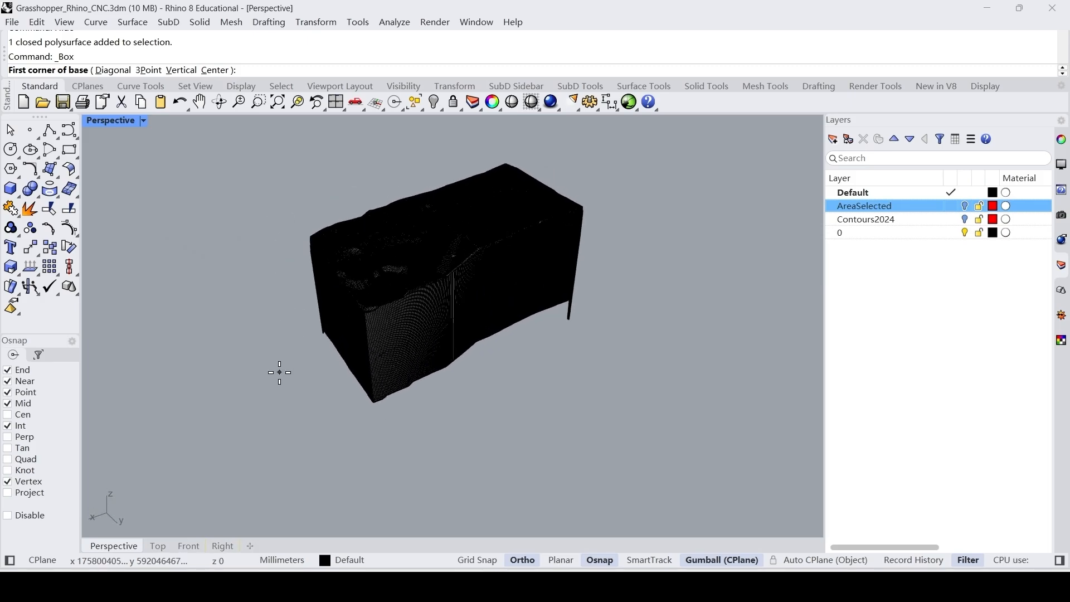
click(217, 288)
click(761, 353)
click(668, 313)
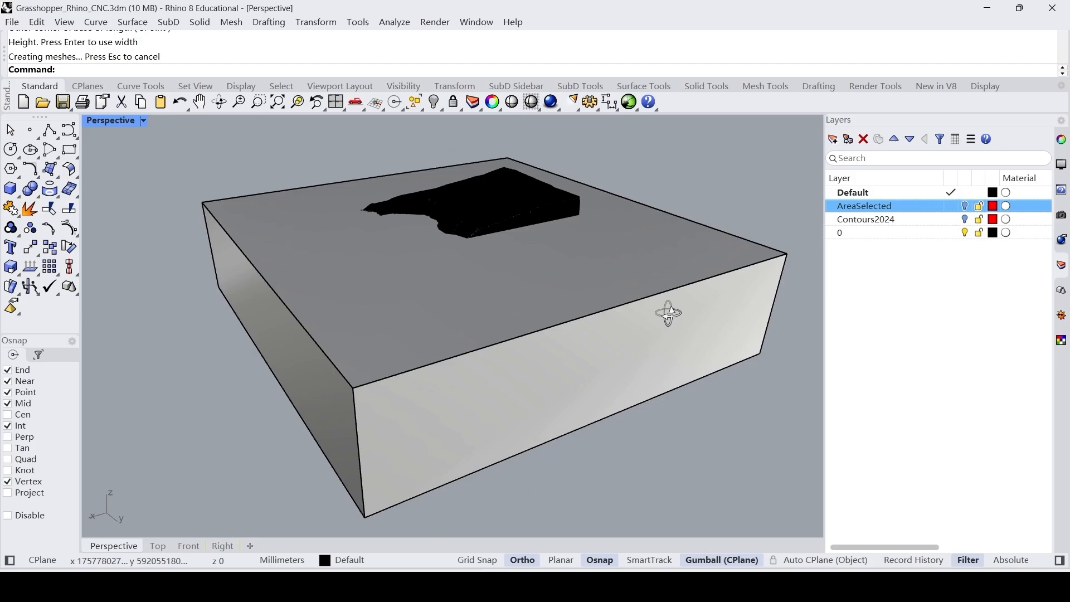
Move the box down so that the whole terrain relief stands above its upper face.
click(663, 294)
drag(466, 237, 457, 246)
right_drag(493, 236, 472, 221)
scroll(373, 252, up, 6)
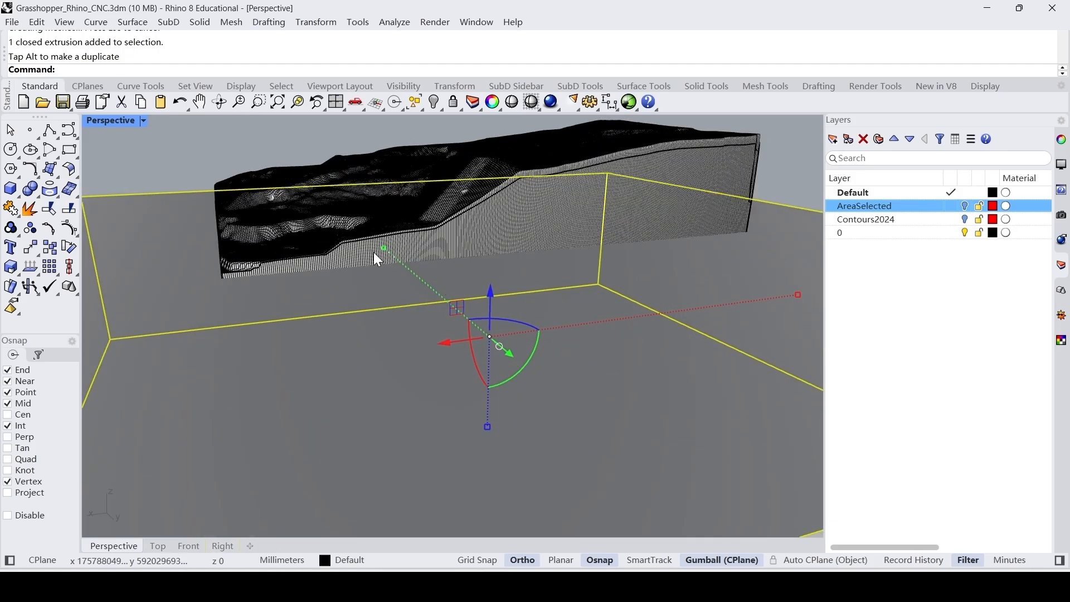
right_drag(373, 252, 425, 186)
key(Escape)
Stretch the box's height until it covers the underside of the terrain solid, and lower the box slightly.
scroll(414, 250, down, 7)
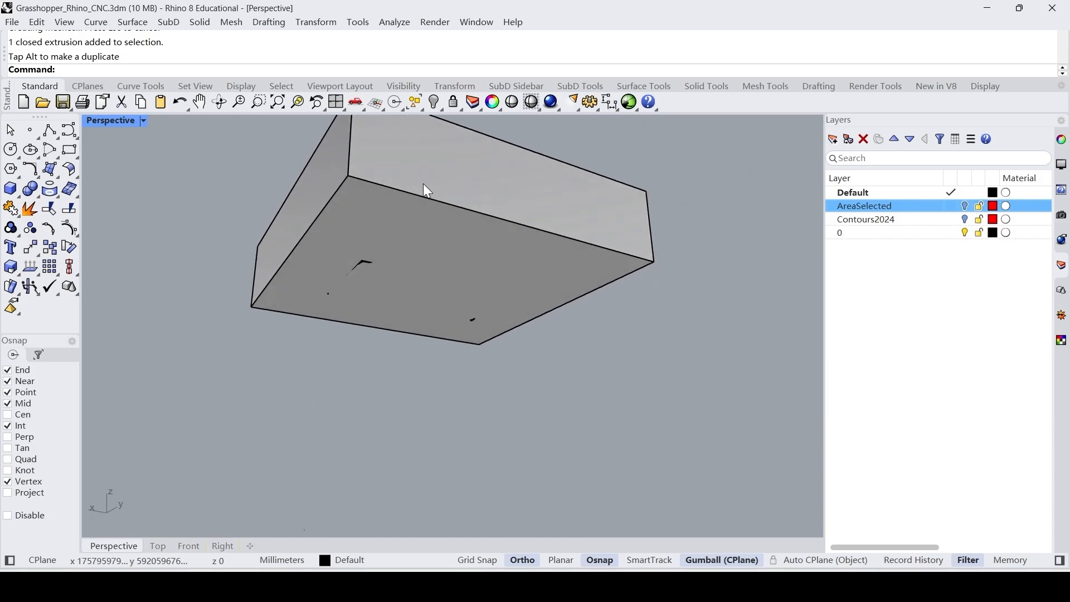
click(436, 215)
right_drag(508, 245, 519, 259)
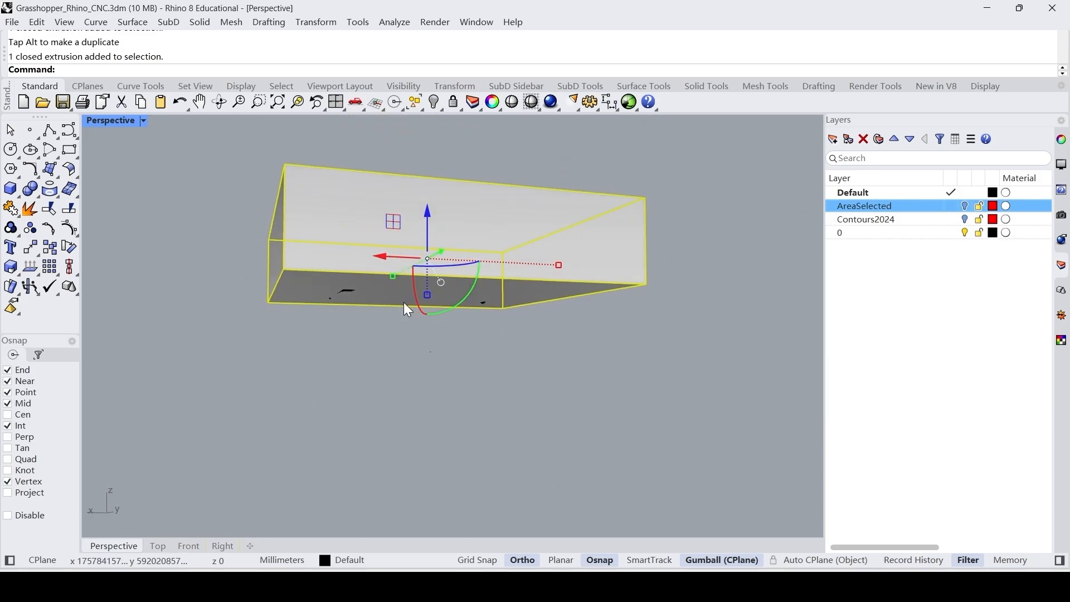
drag(427, 294, 429, 337)
right_drag(496, 320, 512, 378)
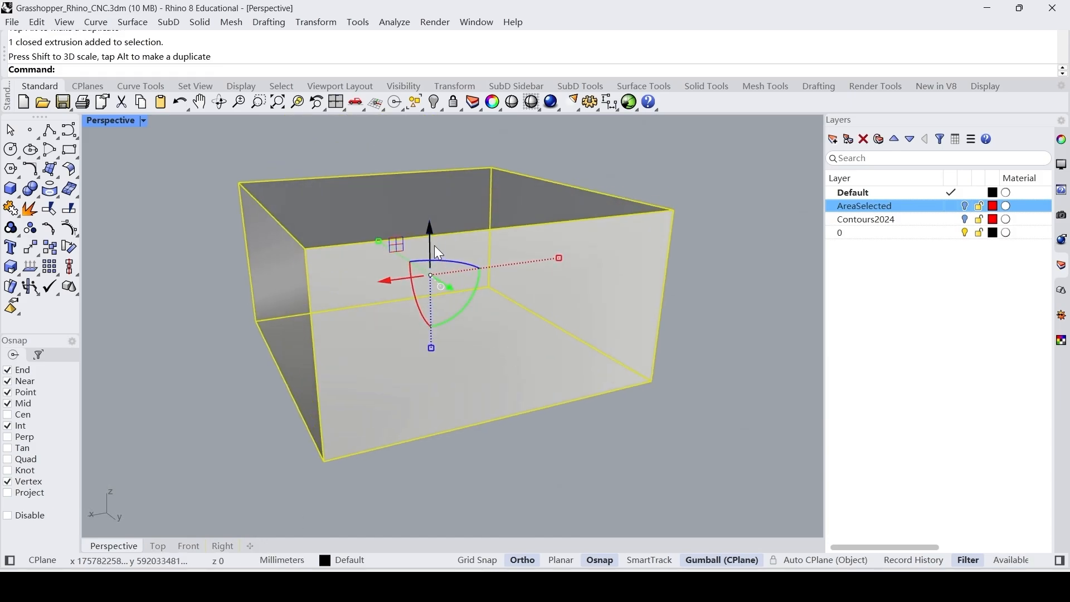
drag(430, 246, 428, 276)
click(385, 181)
right_drag(384, 226, 424, 244)
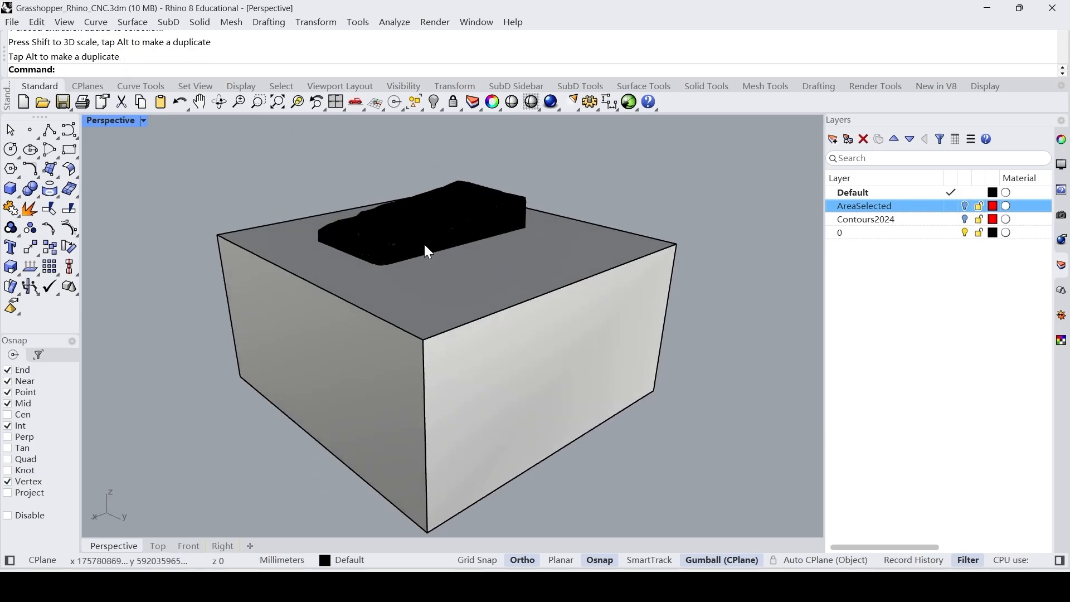
Lower the box a little more to leave extra base thickness beneath the lowest terrain corner.
scroll(418, 239, up, 3)
click(481, 361)
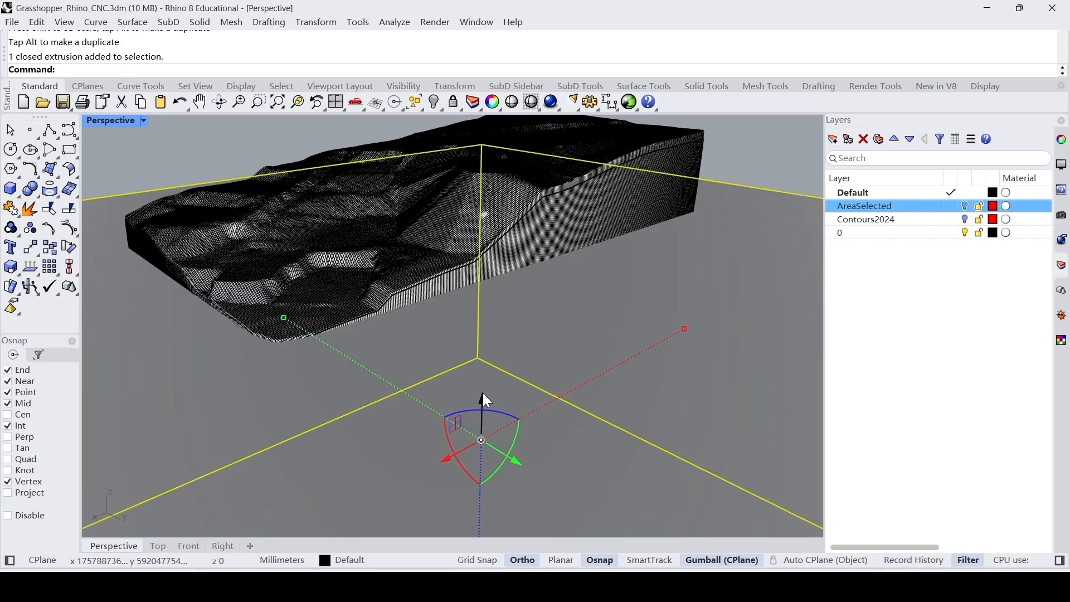
mouse_move(482, 393)
mouse_down()
mouse_move(480, 419)
mouse_move(478, 411)
mouse_up()
key(Escape)
Subtract the box from the extruded terrain solid with BooleanDifference to give it a flat base.
click(490, 415)
click(416, 278)
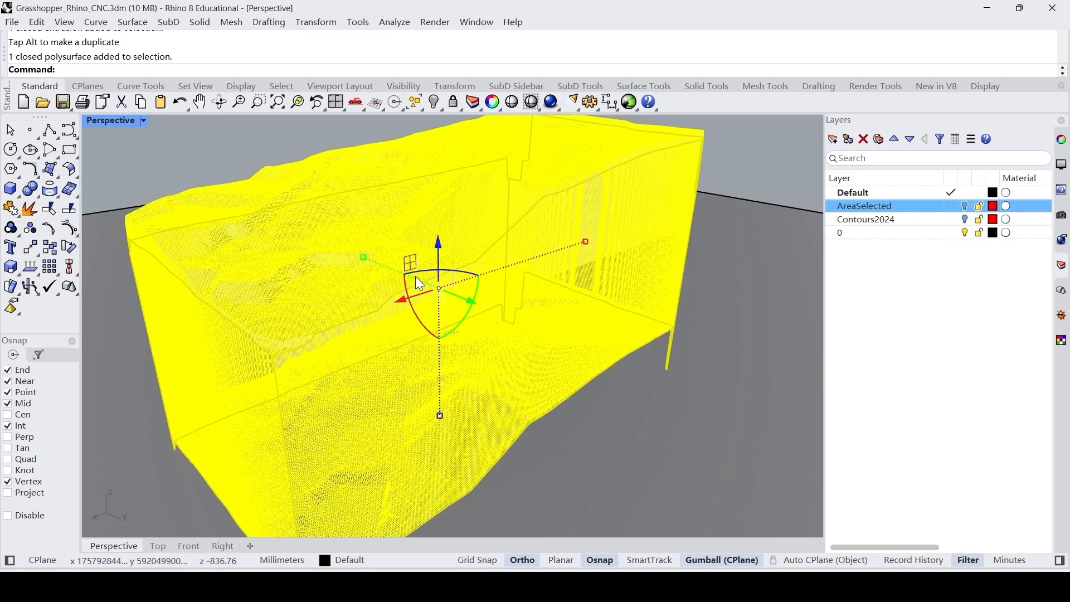
text(BooleanDifference)
key(Return)
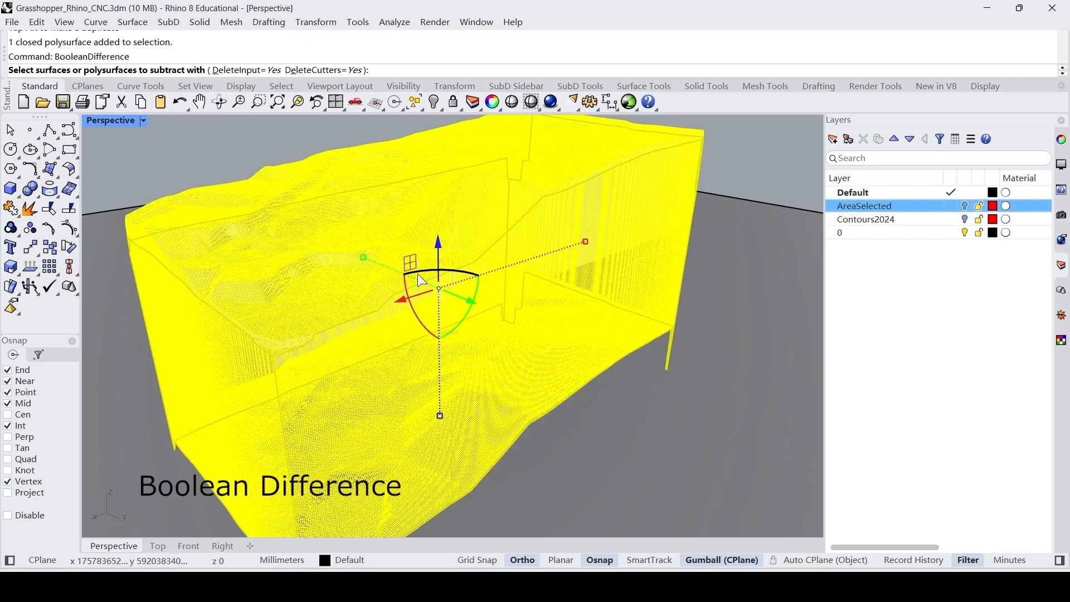
scroll(417, 273, down, 5)
click(587, 317)
key(Return)
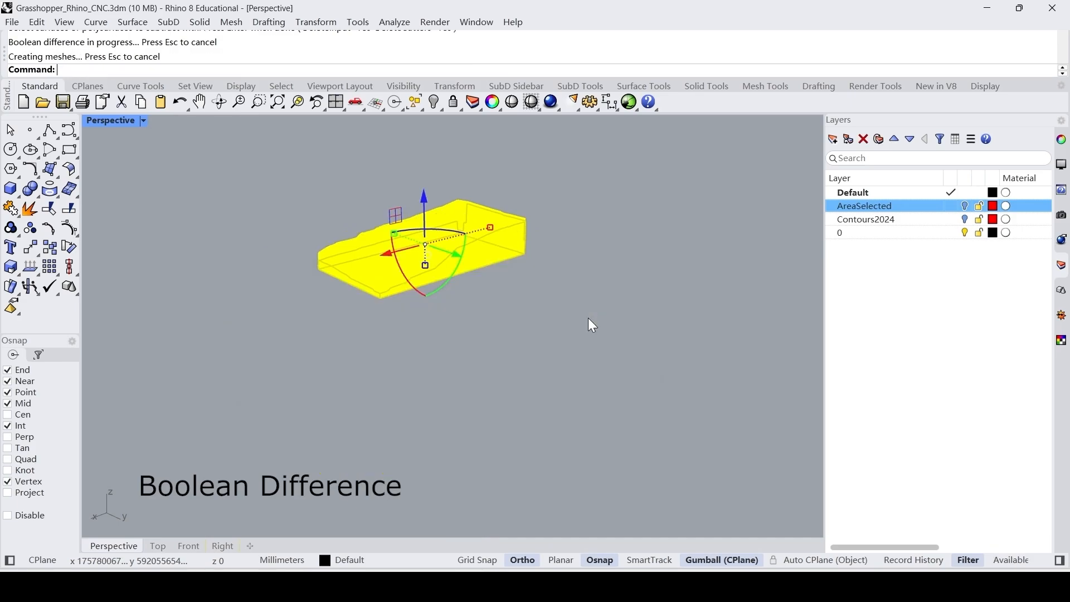
Set the Perspective viewport's display mode to Rendered and frame the terrain block.
scroll(506, 334, up, 5)
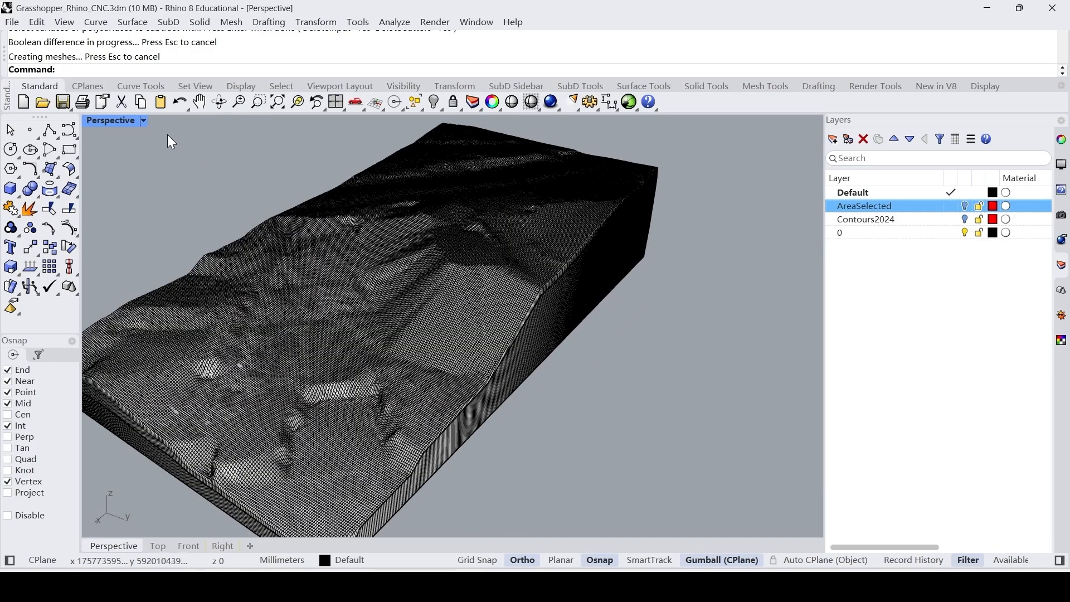
click(140, 121)
click(192, 72)
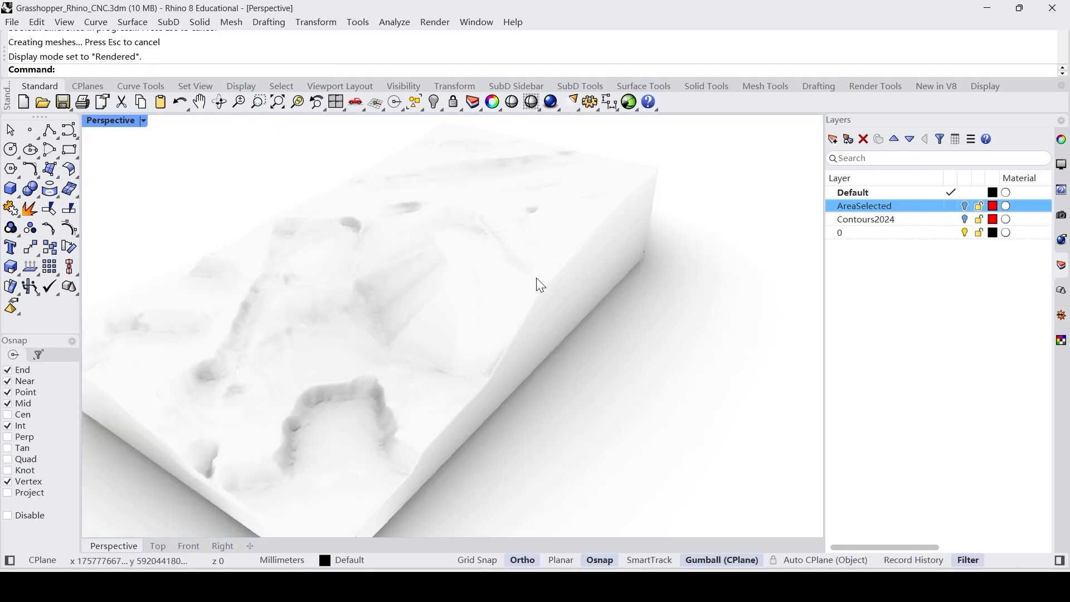
right_drag(536, 278, 487, 263)
scroll(590, 266, down, 6)
scroll(489, 284, up, 5)
Select the terrain block and examine its relief, sides and closed form from several angles, then deselect it.
click(489, 285)
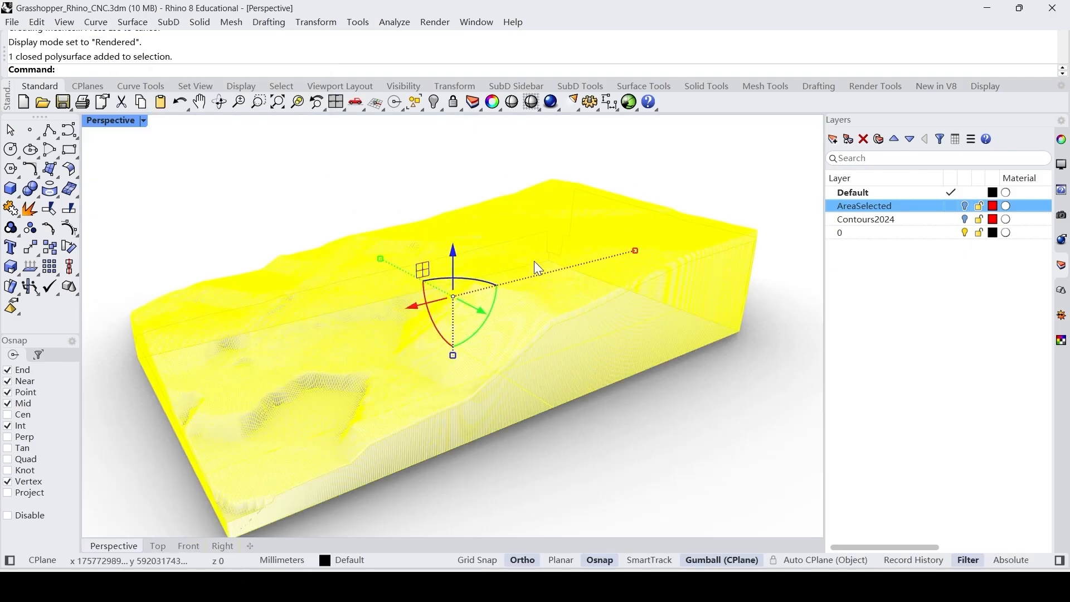
scroll(654, 244, down, 5)
right_drag(654, 244, 656, 286)
scroll(635, 325, up, 5)
scroll(667, 268, down, 6)
scroll(653, 287, up, 4)
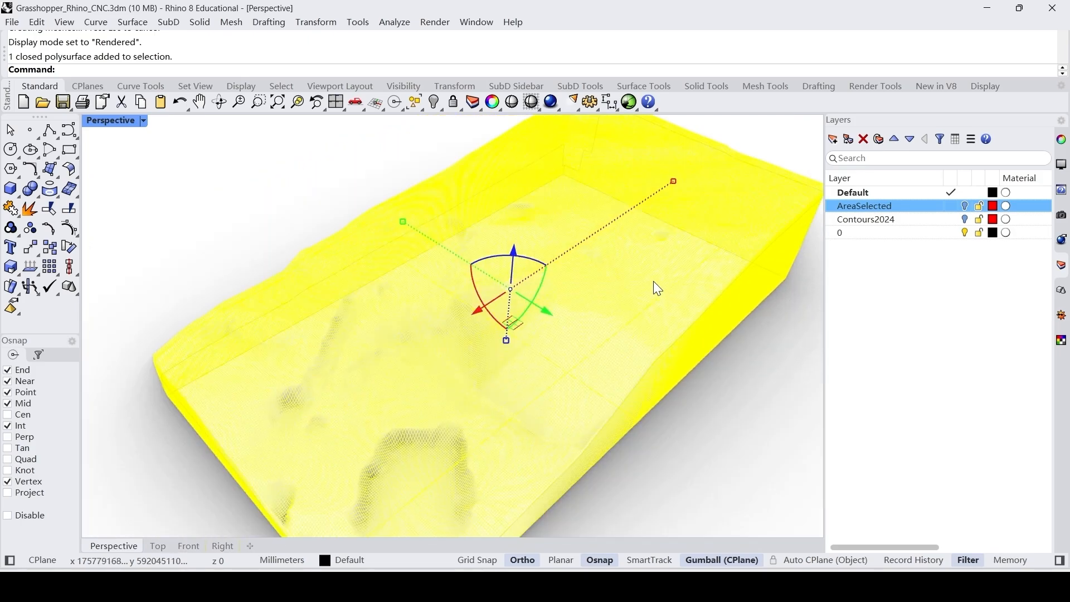
scroll(653, 281, down, 2)
key(Escape)
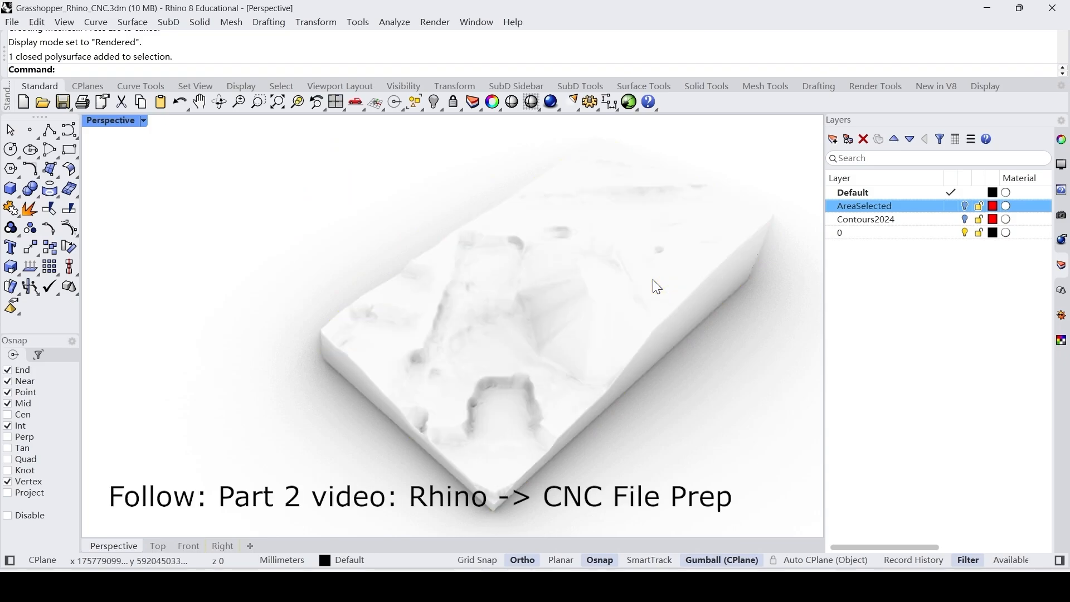